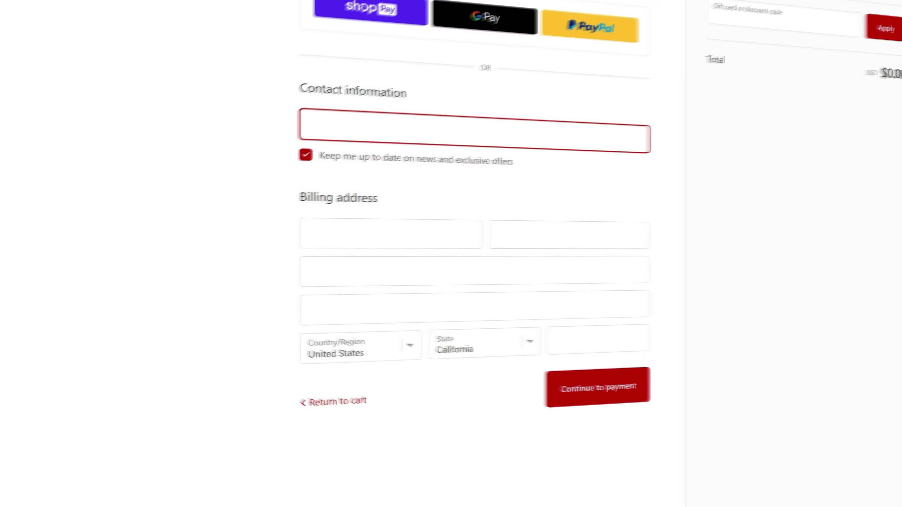
Submit the free $0.00 Cinepacks order to reach the FX SAMPLE.zip download page
{"action": "left_click", "coordinate": [641, 394]}
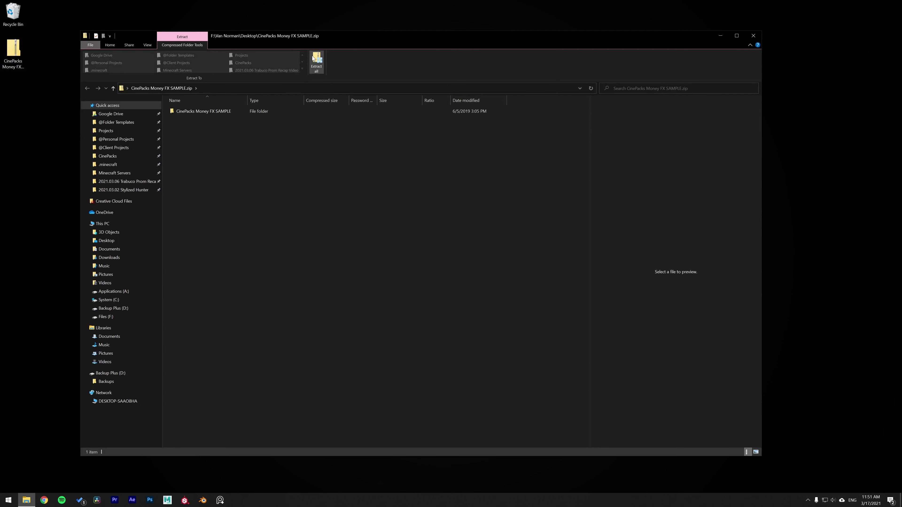
Open the downloaded CinePacks money FX sample zip from the desktop
{"action": "double_click", "coordinate": [229, 110]}
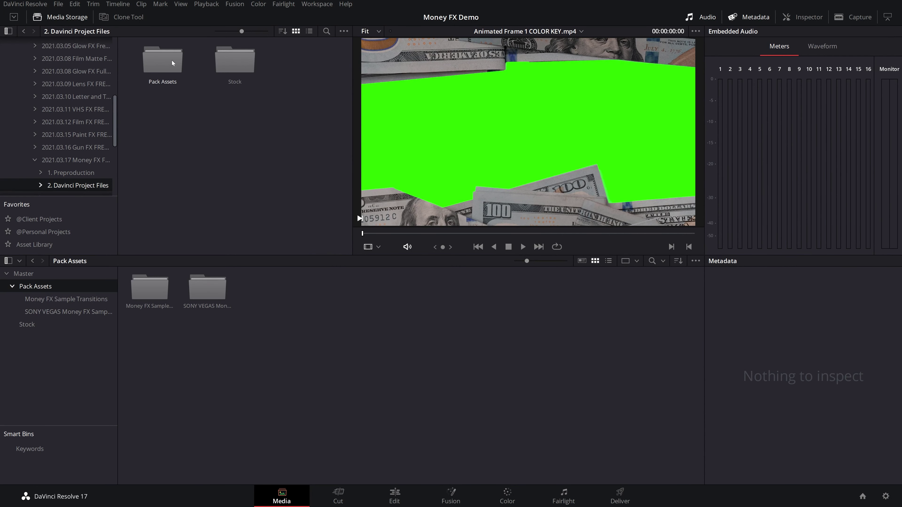
Open the Pack Assets folder on the Media page to see its three pack folders
{"action": "double_click", "coordinate": [153, 60]}
{"action": "left_click_drag", "start_coordinate": [324, 159], "coordinate": [136, 74]}
{"action": "left_click", "coordinate": [188, 136]}
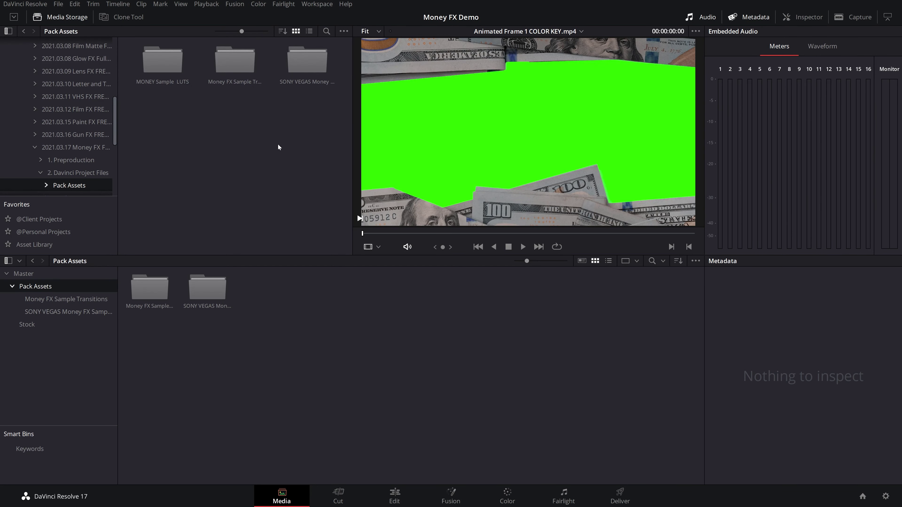
Preview $1_Wipe_03.mov and Animated Frame 1.mov in the Money FX Sample Transitions bin
{"action": "left_click", "coordinate": [63, 298]}
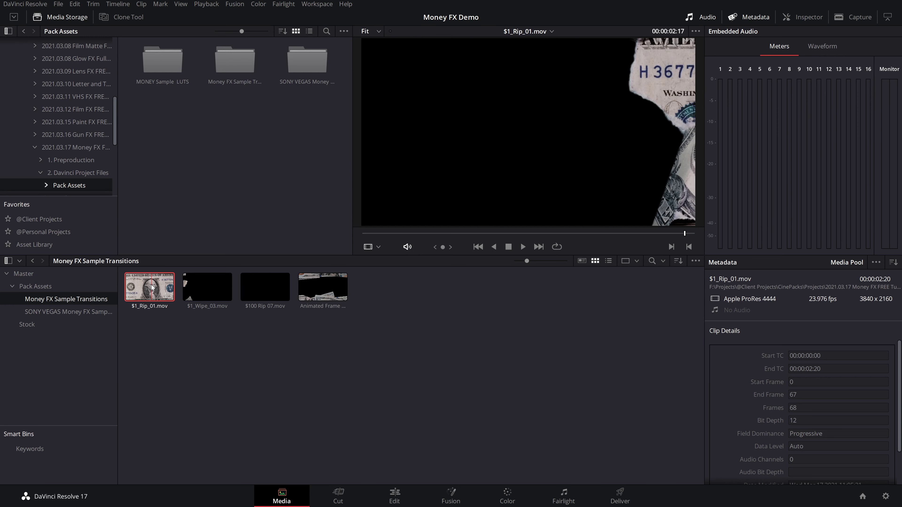
{"action": "left_click", "coordinate": [193, 289]}
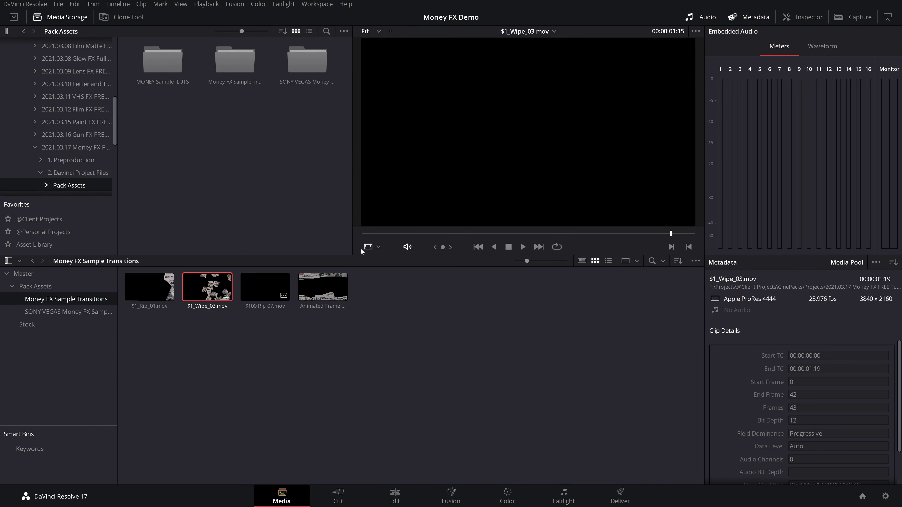
{"action": "left_click_drag", "start_coordinate": [377, 234], "coordinate": [697, 236]}
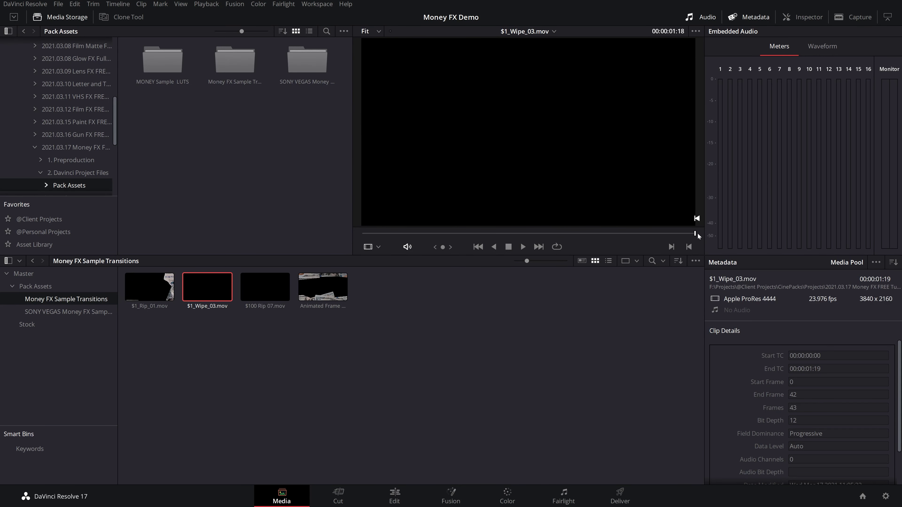
{"action": "left_click", "coordinate": [327, 289]}
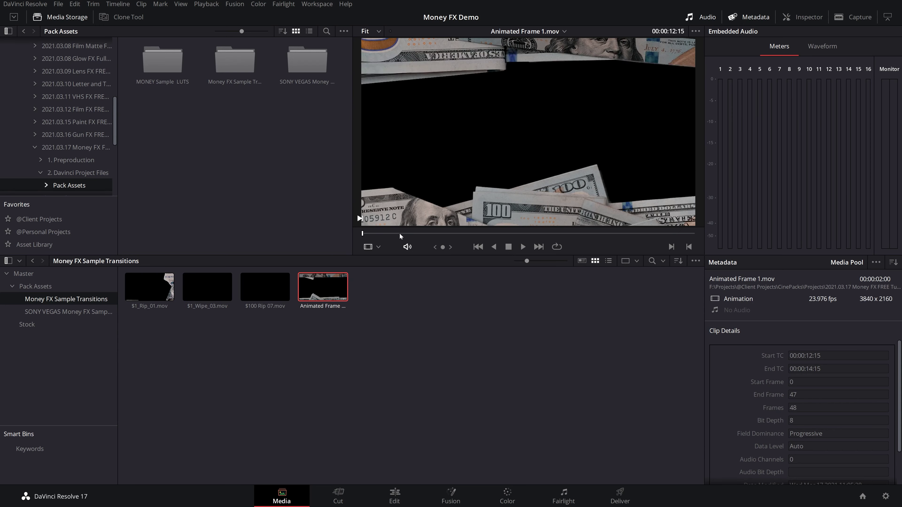
{"action": "key", "text": "space"}
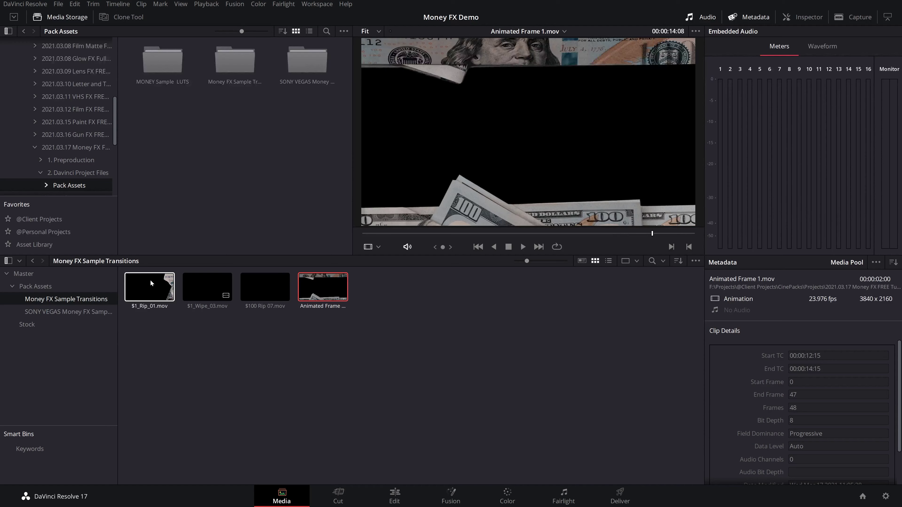
Preview the SONY VEGAS color-key clips $1 Rip 01, $1 Wipe 03 and $100 Rip 07, then Animated Frame 1 again
{"action": "left_click", "coordinate": [76, 313]}
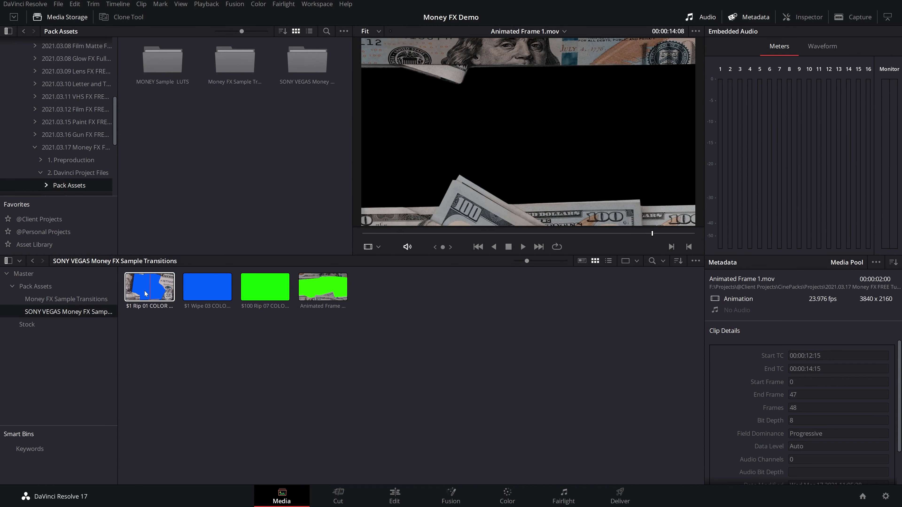
{"action": "left_click", "coordinate": [164, 292]}
{"action": "left_click", "coordinate": [200, 292]}
{"action": "left_click", "coordinate": [237, 324]}
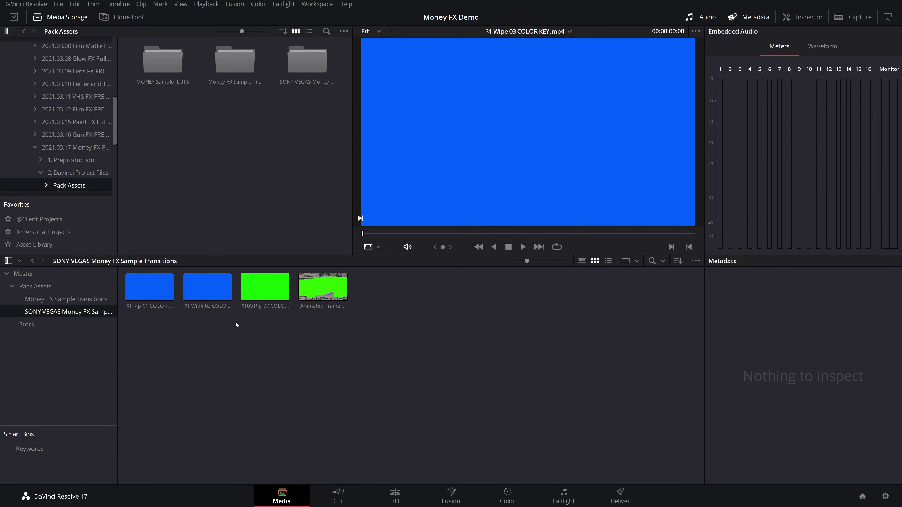
{"action": "left_click", "coordinate": [228, 292]}
{"action": "left_click", "coordinate": [268, 288]}
{"action": "left_click_drag", "start_coordinate": [469, 233], "coordinate": [651, 247]}
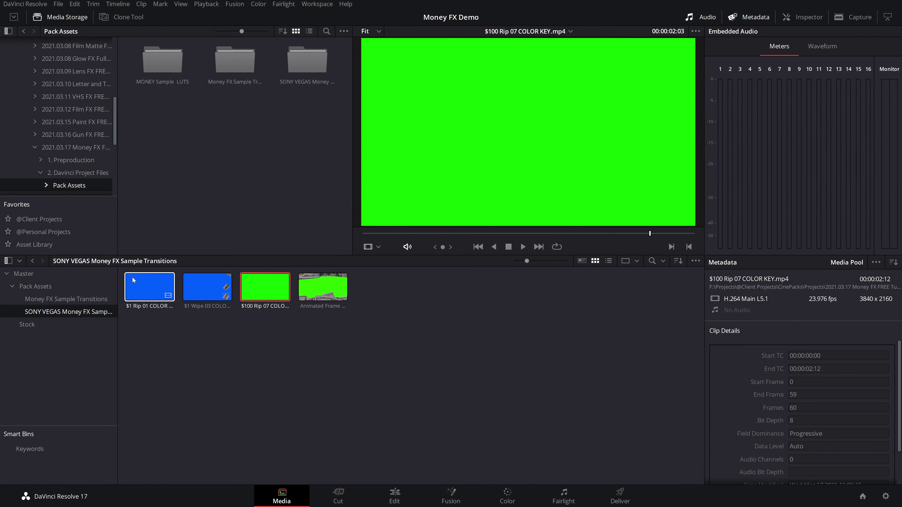
{"action": "left_click", "coordinate": [80, 300]}
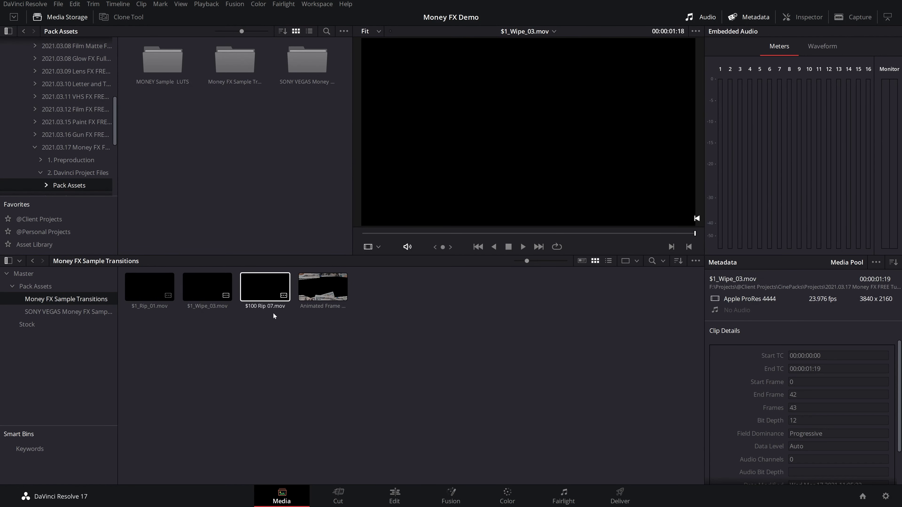
{"action": "left_click", "coordinate": [322, 292]}
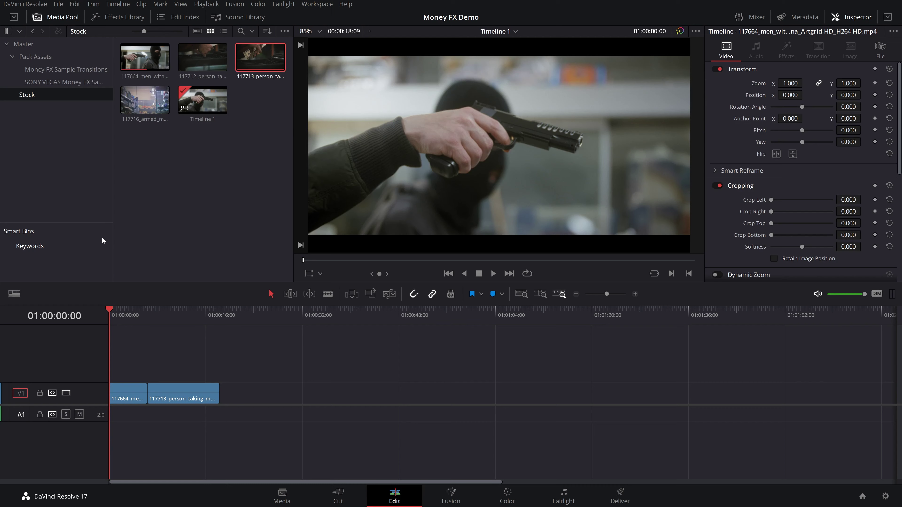
Preview Animated Frame 1.mov, then play the robbery footage on Timeline 1
{"action": "left_click", "coordinate": [66, 69]}
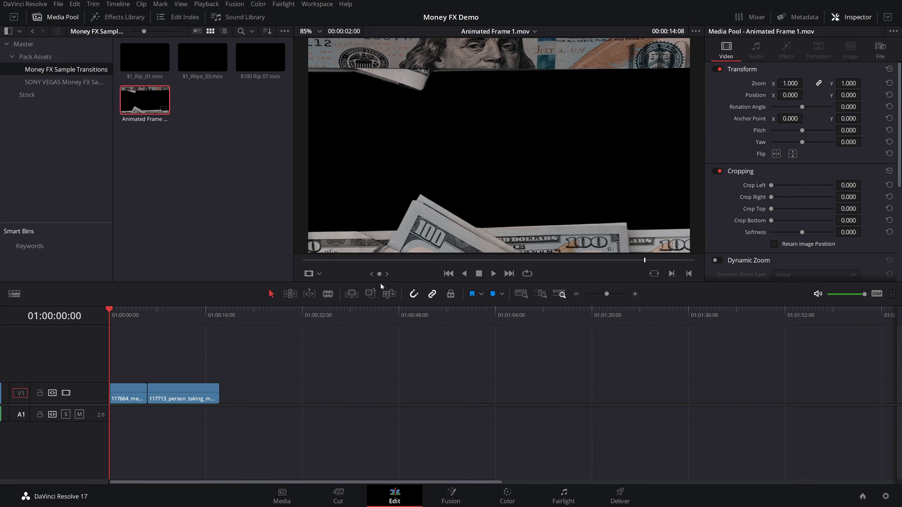
{"action": "left_click", "coordinate": [493, 274]}
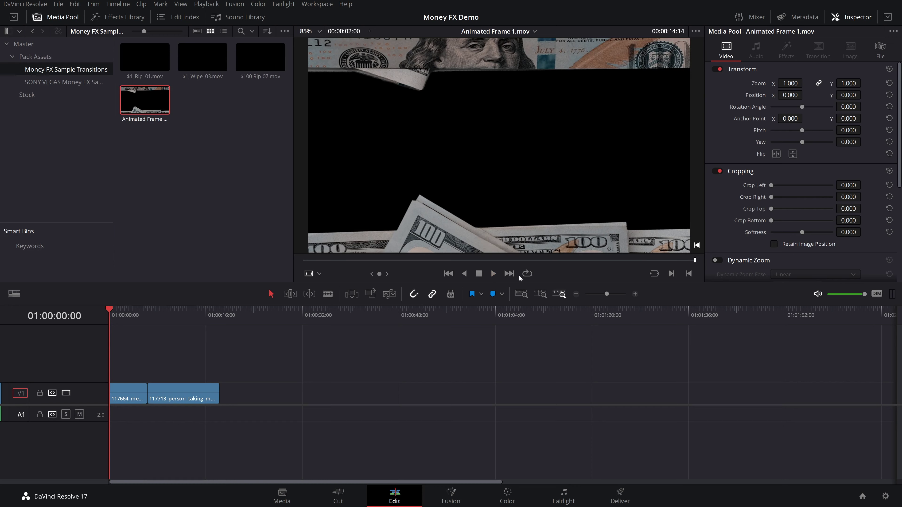
{"action": "left_click", "coordinate": [494, 274]}
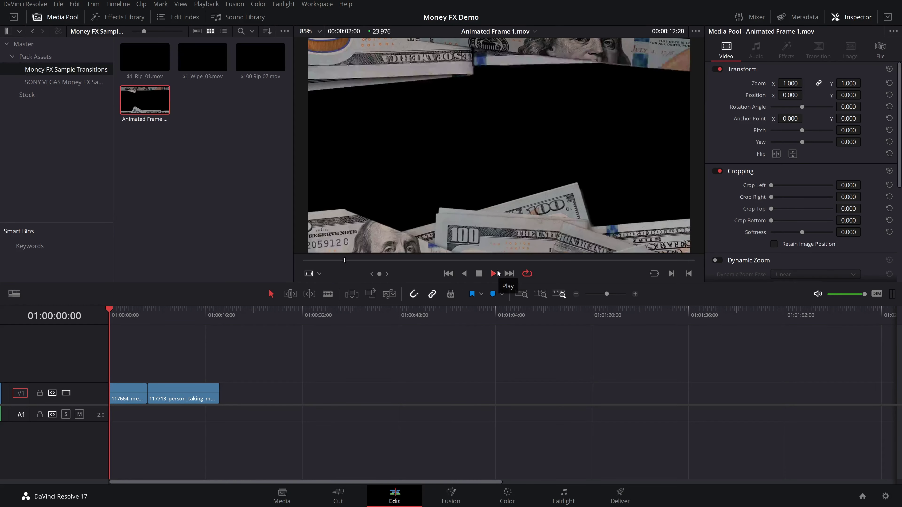
{"action": "left_click", "coordinate": [277, 345]}
{"action": "mouse_move", "coordinate": [115, 314]}
{"action": "left_mouse_down"}
{"action": "mouse_move", "coordinate": [123, 314]}
{"action": "mouse_move", "coordinate": [110, 314]}
{"action": "left_mouse_up"}
{"action": "key", "text": "space"}
{"action": "key", "text": "space"}
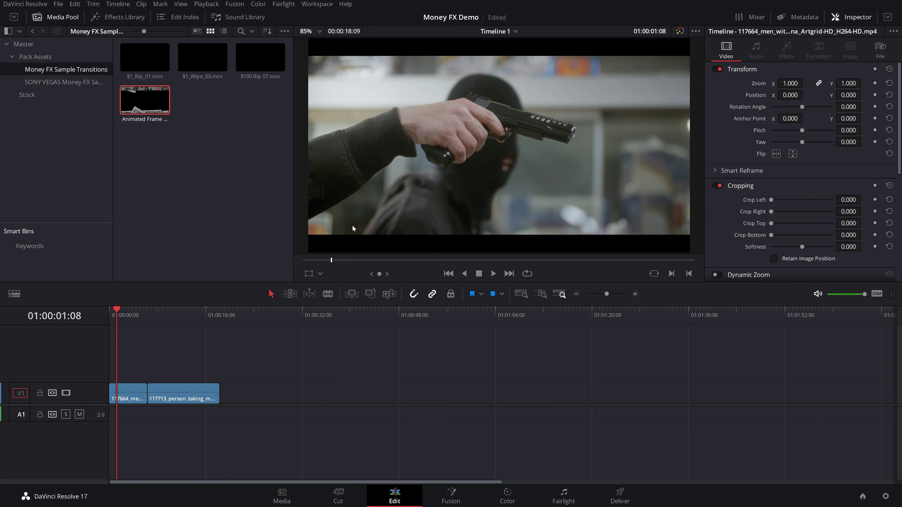
Place Animated Frame 1.mov on a new V2 track at the timeline start and play it
{"action": "left_click_drag", "start_coordinate": [144, 87], "coordinate": [111, 369]}
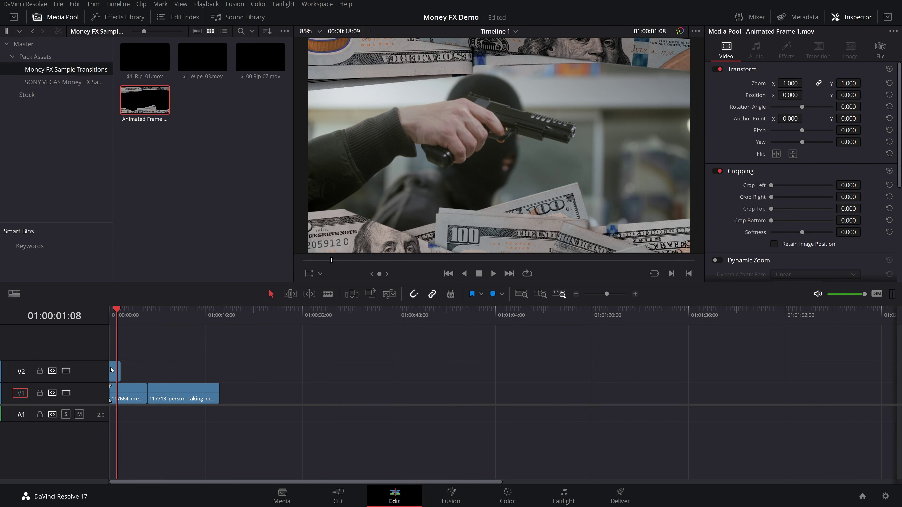
{"action": "left_click", "coordinate": [111, 312]}
{"action": "key", "text": "shift+z"}
{"action": "key", "text": "space"}
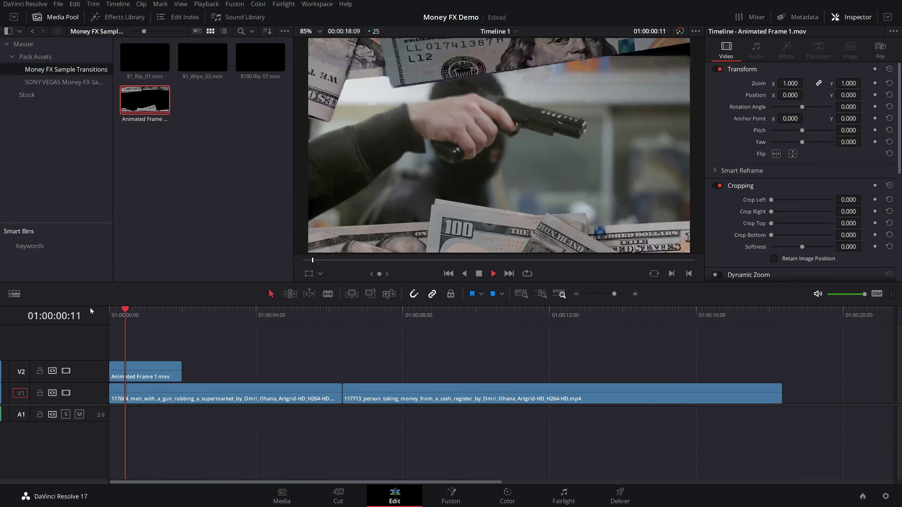
{"action": "key", "text": "space"}
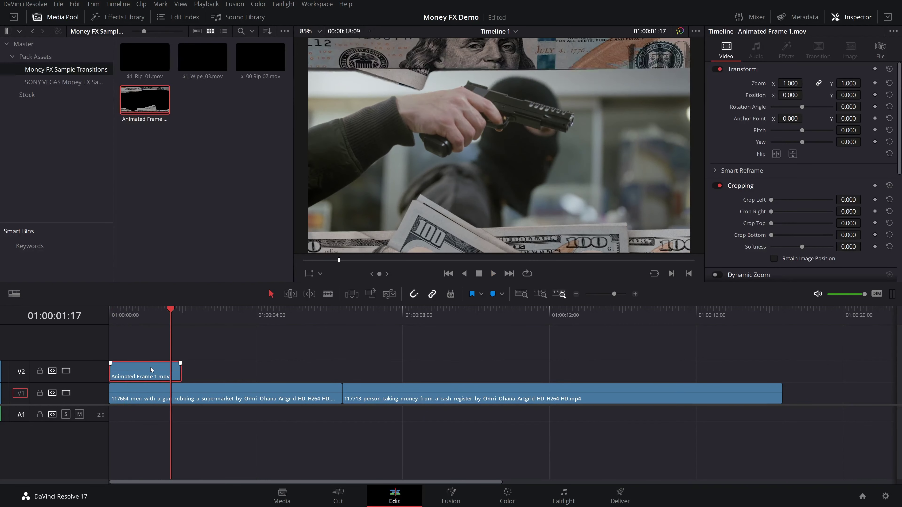
Test repeated copies of the border overlay, then delete the two extra copies
{"action": "left_click_drag", "start_coordinate": [134, 370], "coordinate": [279, 373]}
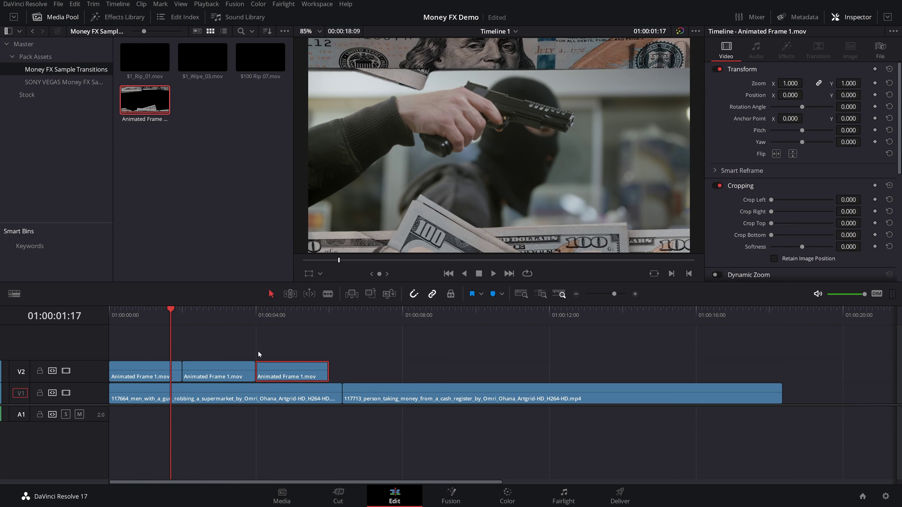
{"action": "left_click_drag", "start_coordinate": [176, 316], "coordinate": [104, 316]}
{"action": "key", "text": "space"}
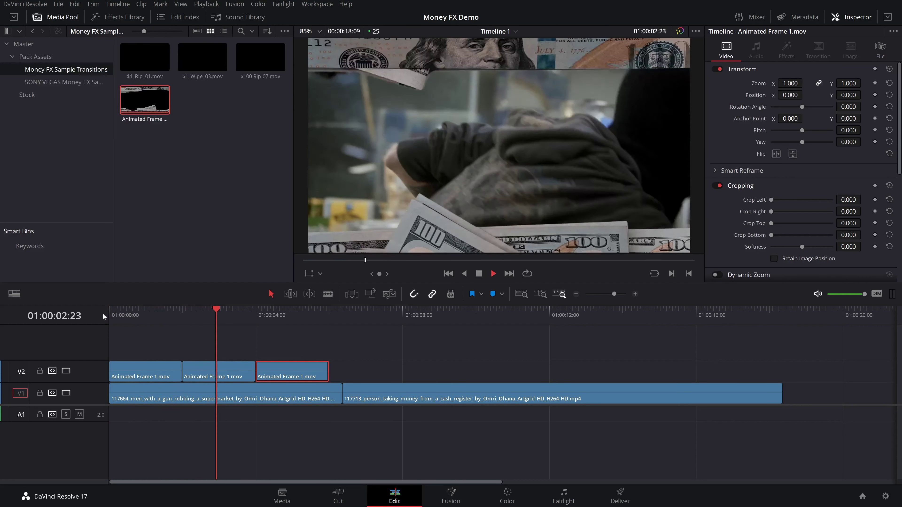
{"action": "key", "text": "space"}
{"action": "left_click_drag", "start_coordinate": [228, 334], "coordinate": [362, 370]}
{"action": "key", "text": "Delete"}
{"action": "mouse_move", "coordinate": [166, 312]}
{"action": "left_mouse_down"}
{"action": "mouse_move", "coordinate": [127, 312]}
{"action": "mouse_move", "coordinate": [158, 317]}
{"action": "left_mouse_up"}
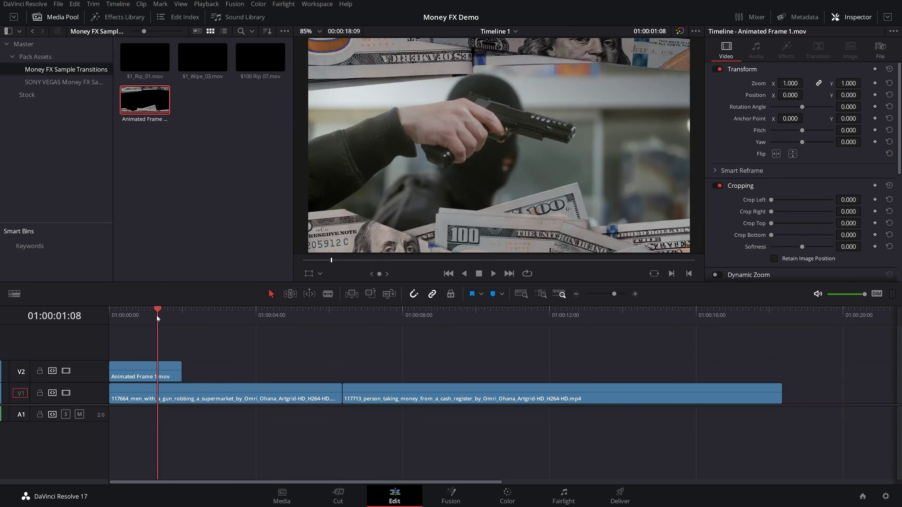
Turn the V2 Animated Frame 1.mov clip into a freeze frame via Change Clip Speed
{"action": "right_click", "coordinate": [165, 368]}
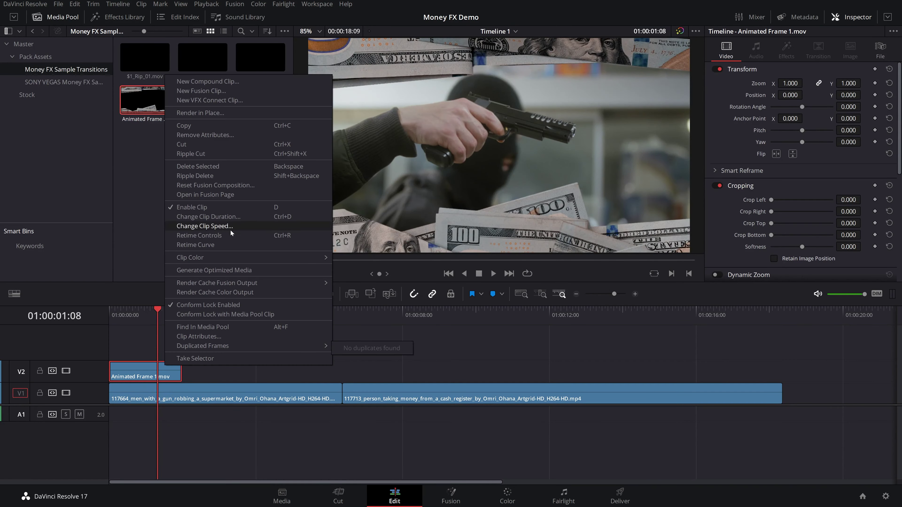
{"action": "left_click", "coordinate": [212, 226]}
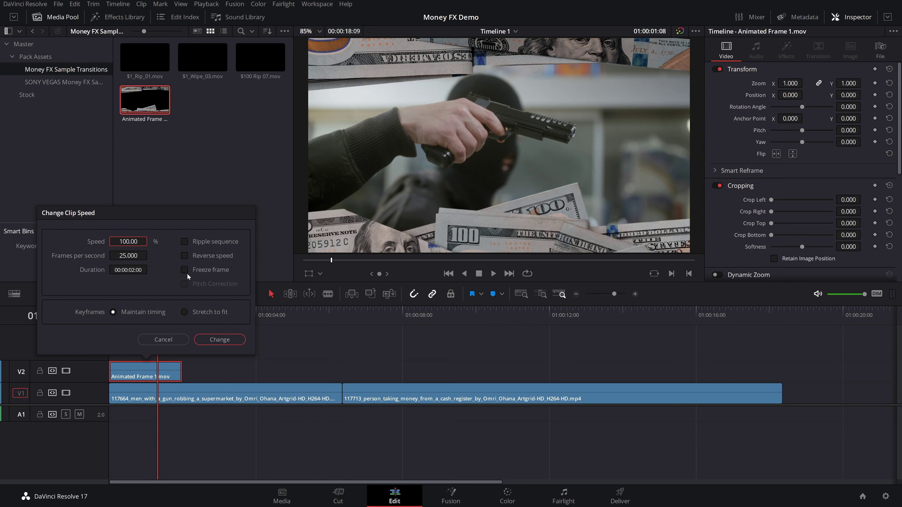
{"action": "left_click", "coordinate": [219, 340]}
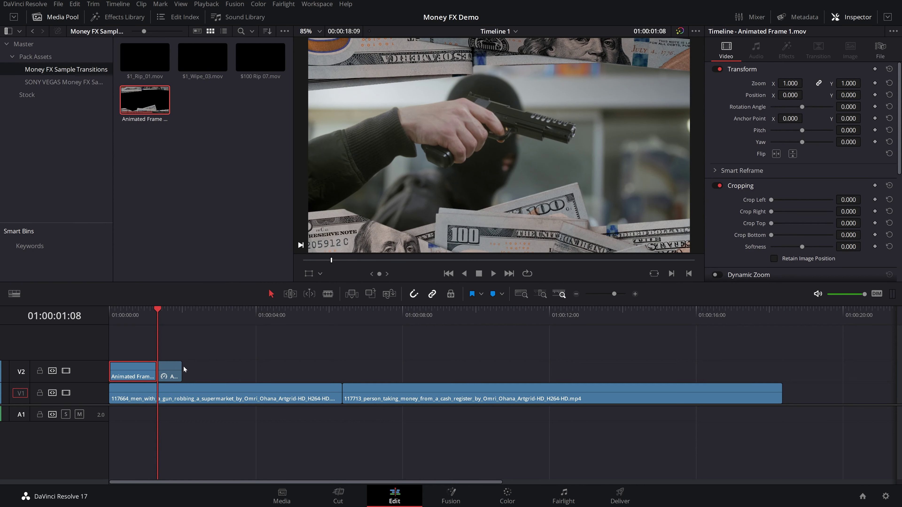
Stretch the freeze frame over the whole first robbery clip from the timeline start, deleting the moving part
{"action": "left_click_drag", "start_coordinate": [164, 312], "coordinate": [170, 317]}
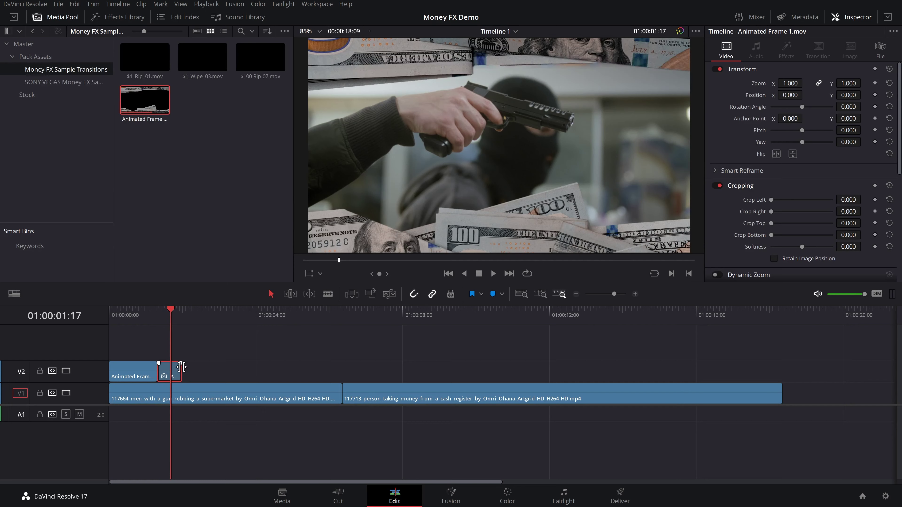
{"action": "left_click_drag", "start_coordinate": [180, 368], "coordinate": [342, 368]}
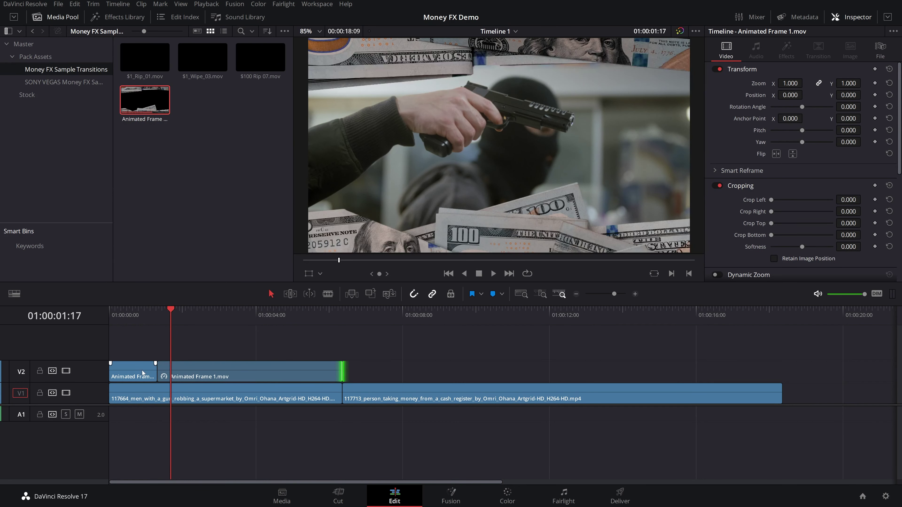
{"action": "key", "text": "Delete"}
{"action": "left_click_drag", "start_coordinate": [159, 368], "coordinate": [111, 368]}
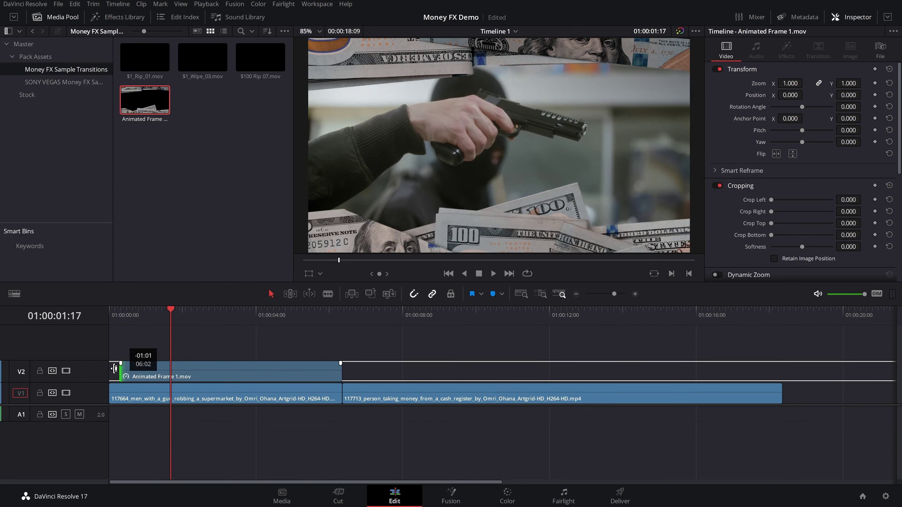
{"action": "key", "text": "Home"}
{"action": "key", "text": "space"}
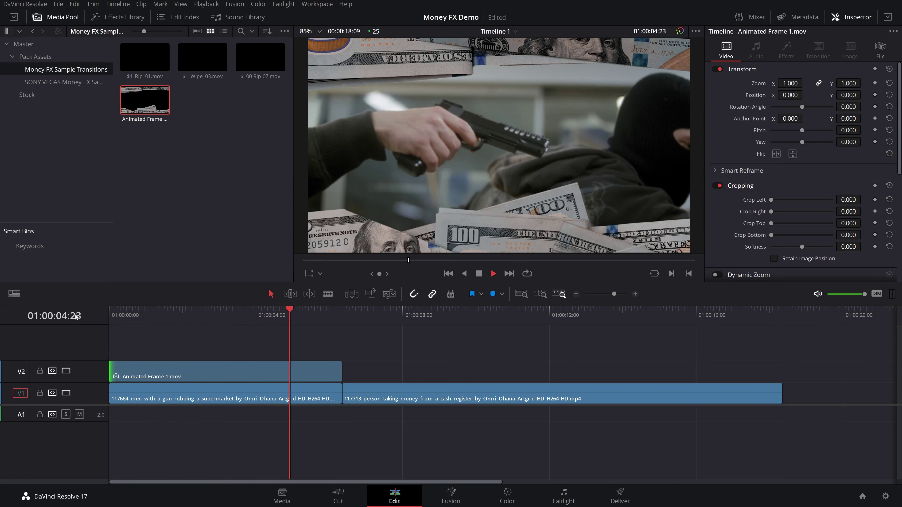
Add $1_Rip_01.mov on V3 above the footage around 5 seconds and preview it
{"action": "left_click", "coordinate": [145, 57]}
{"action": "key", "text": "space"}
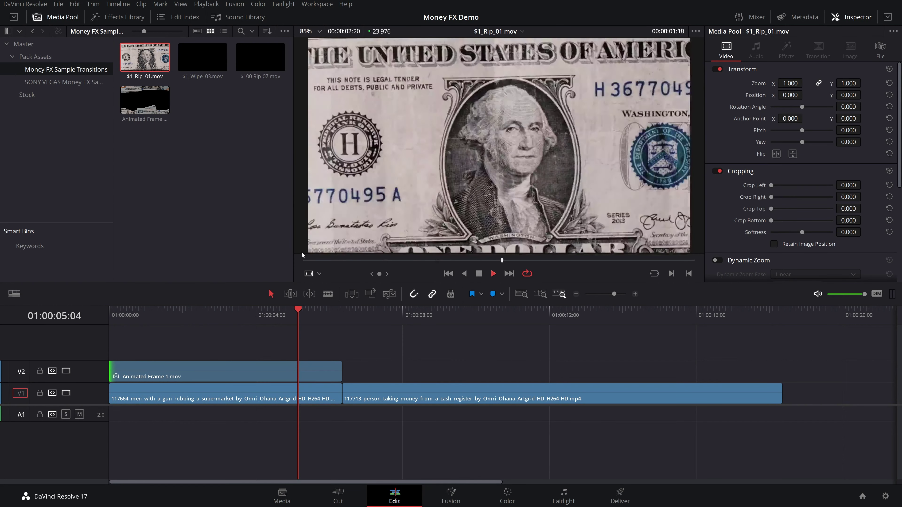
{"action": "key", "text": "space"}
{"action": "left_click_drag", "start_coordinate": [165, 69], "coordinate": [299, 351]}
{"action": "left_click", "coordinate": [311, 314]}
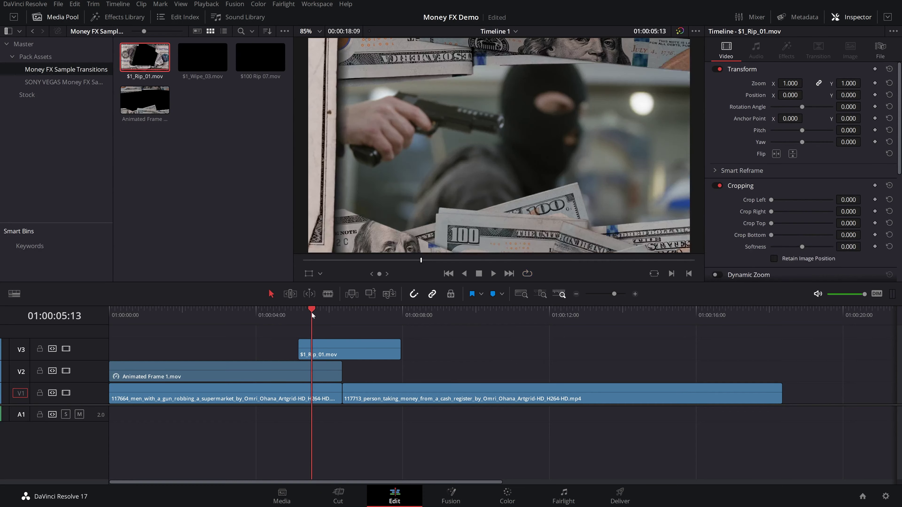
{"action": "key", "text": "space"}
{"action": "left_click", "coordinate": [307, 314]}
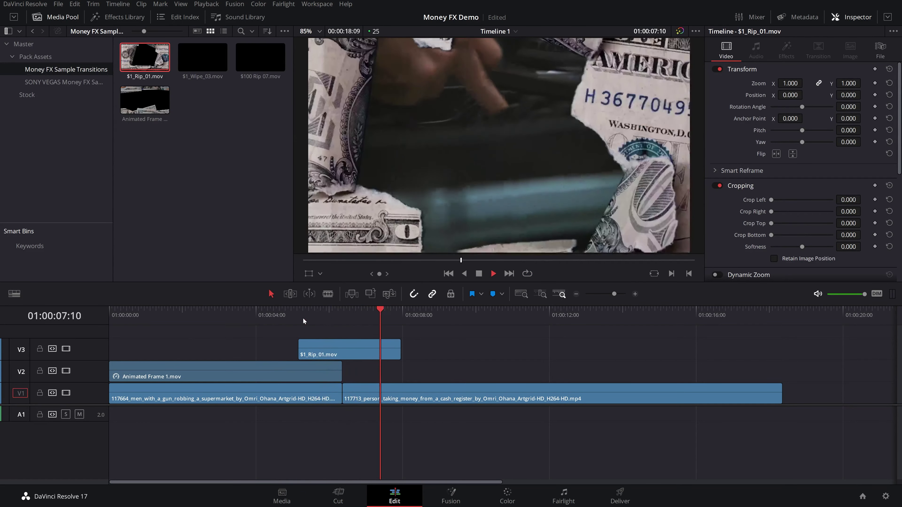
Layer $1_Wipe_03.mov on a new V4 track near 4 seconds, then bring $100 Rip 07 onto the timeline
{"action": "left_click", "coordinate": [203, 57]}
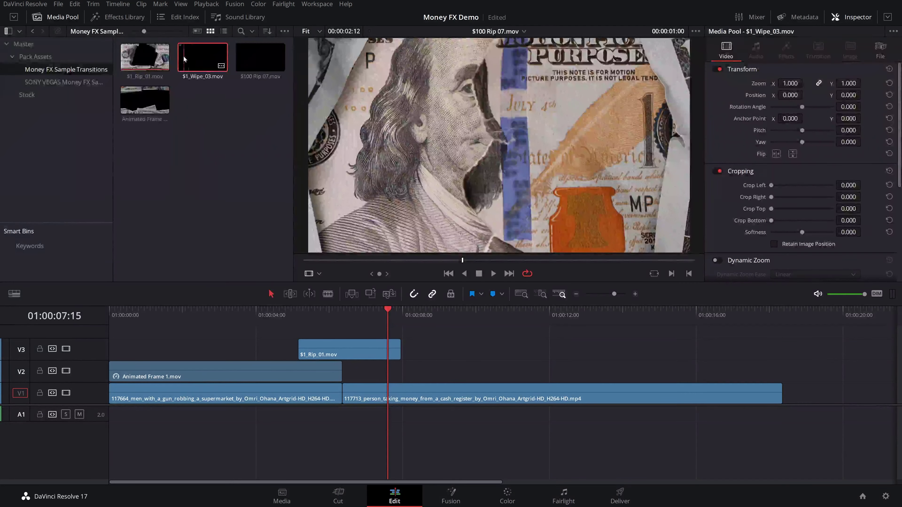
{"action": "left_click_drag", "start_coordinate": [196, 59], "coordinate": [382, 377]}
{"action": "left_click_drag", "start_coordinate": [335, 316], "coordinate": [322, 315]}
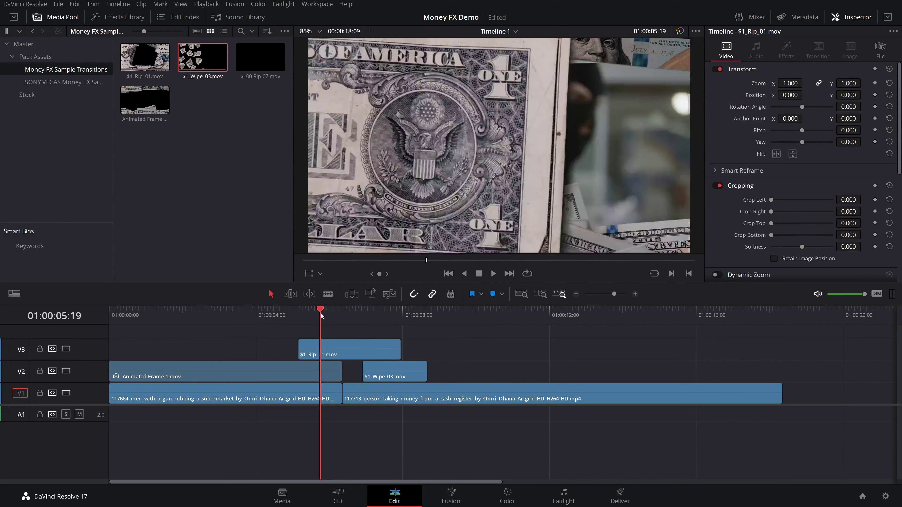
{"action": "key", "text": "space"}
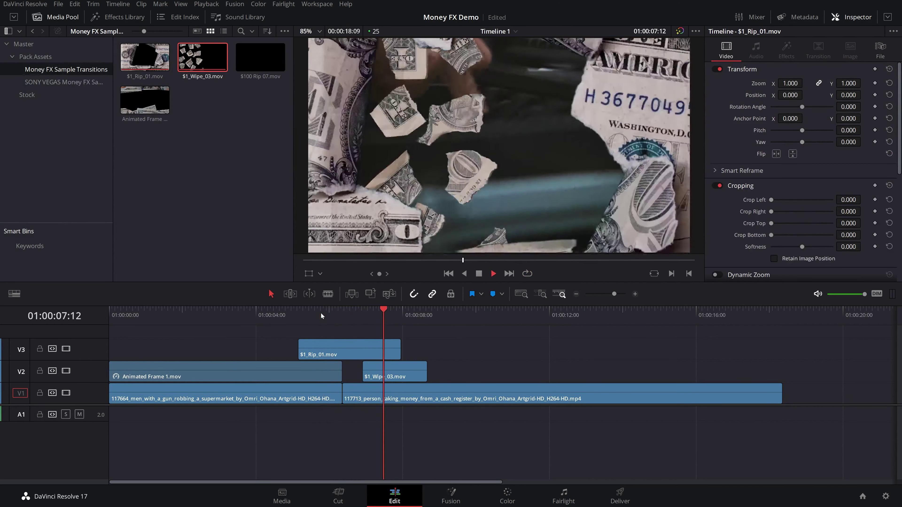
{"action": "key", "text": "space"}
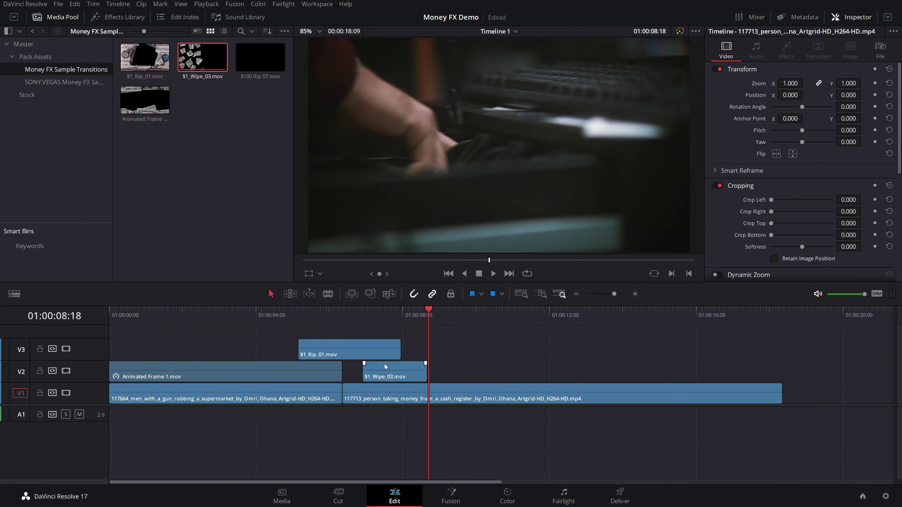
{"action": "left_click_drag", "start_coordinate": [400, 375], "coordinate": [306, 337]}
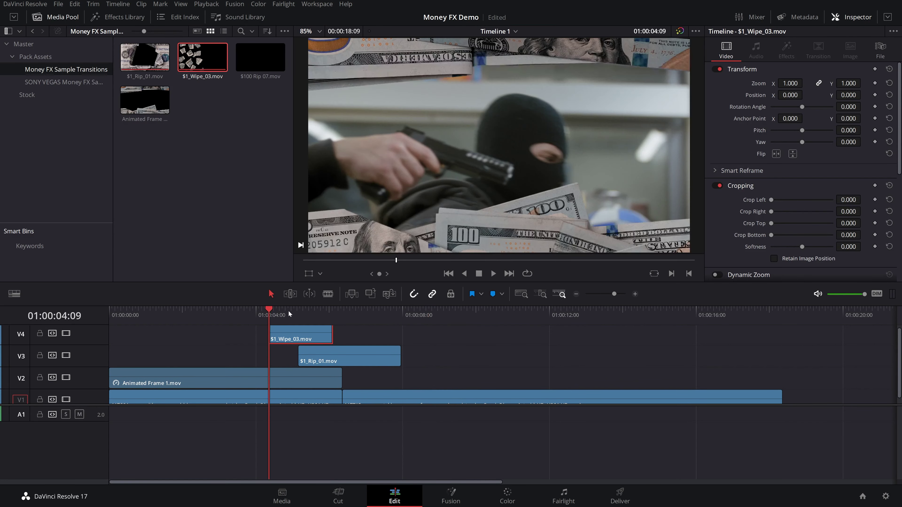
{"action": "key", "text": "space"}
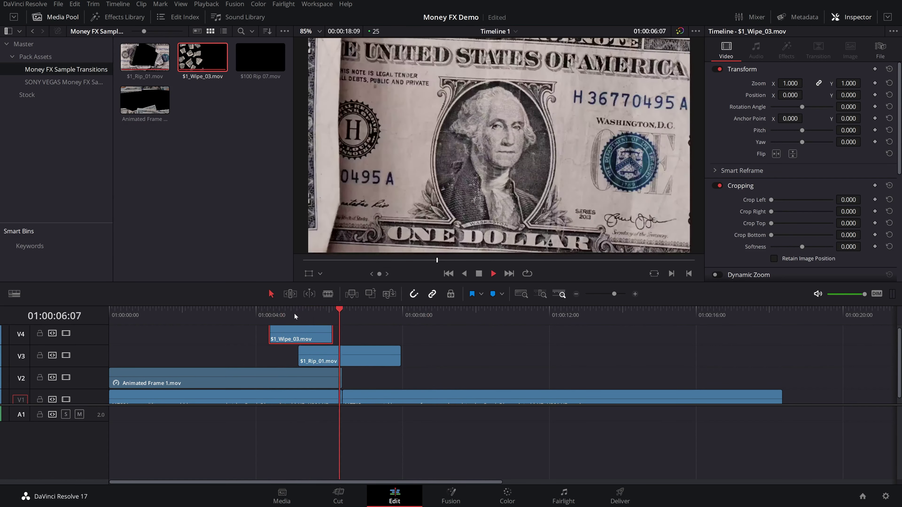
{"action": "key", "text": "space"}
{"action": "key", "text": "alt+l"}
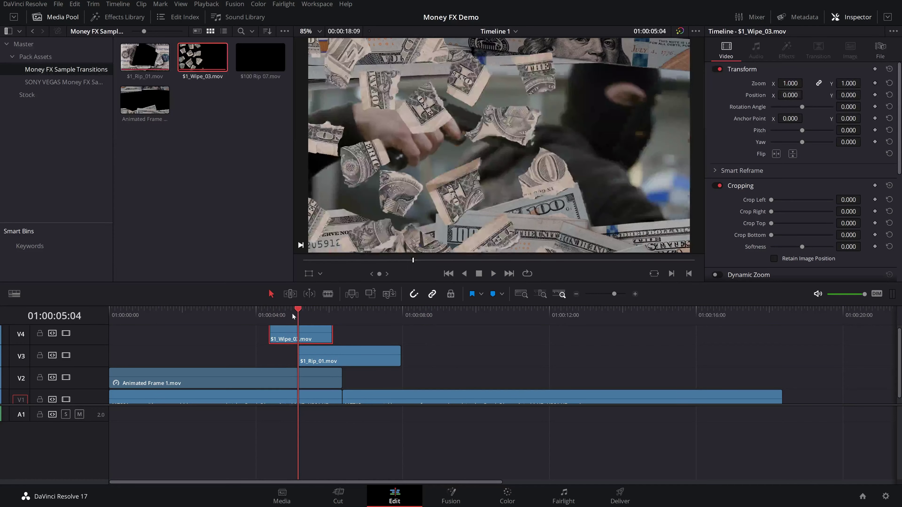
{"action": "key", "text": "alt+l"}
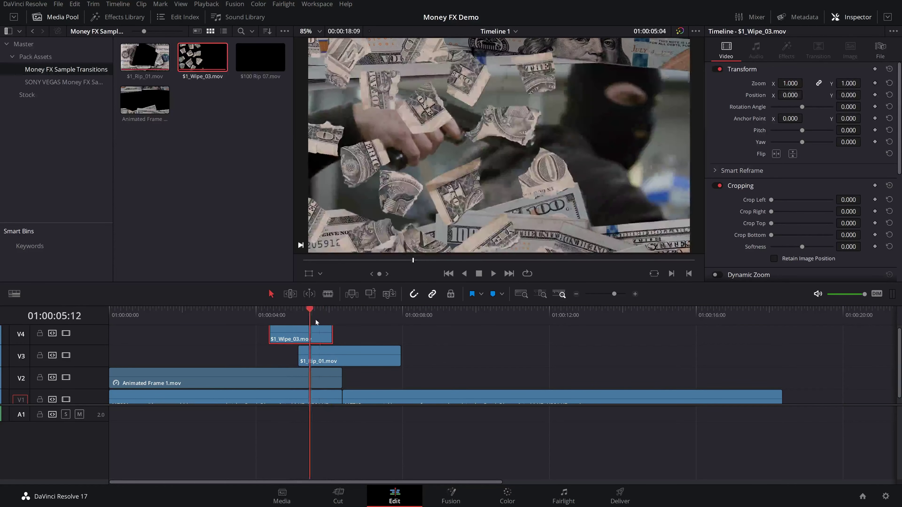
{"action": "left_click_drag", "start_coordinate": [261, 57], "coordinate": [748, 322]}
Nudge $100 Rip 07 slightly later on V2 near 01:00:17:04 and play back the money overlays
{"action": "left_click", "coordinate": [737, 317]}
{"action": "key", "text": "space"}
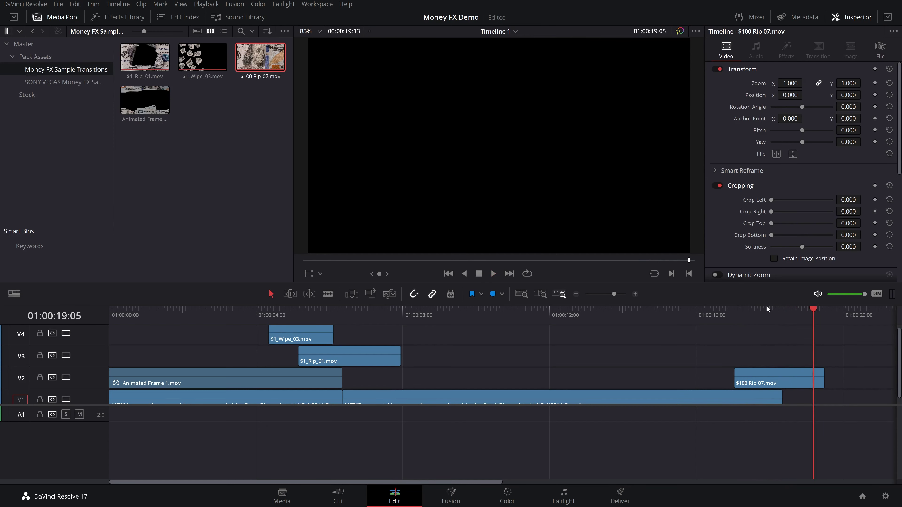
{"action": "left_click", "coordinate": [765, 374]}
{"action": "left_click_drag", "start_coordinate": [781, 377], "coordinate": [786, 377]}
{"action": "left_click", "coordinate": [739, 315]}
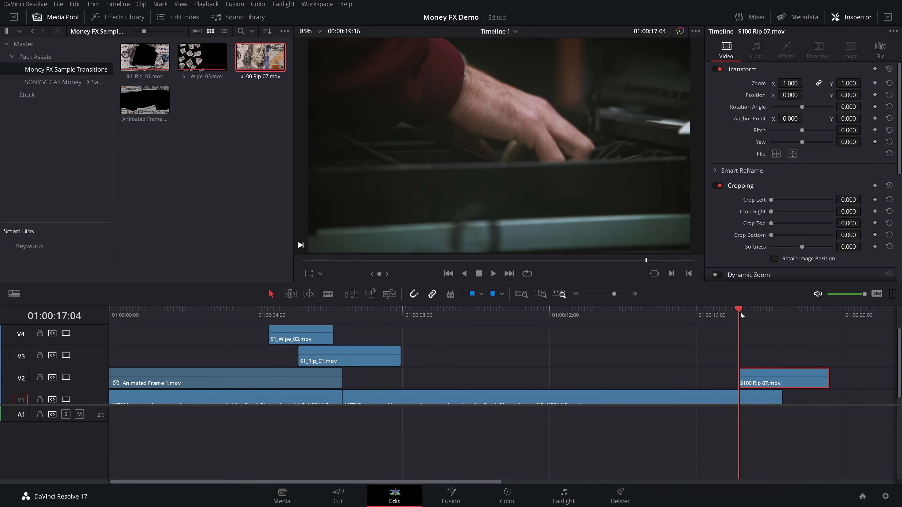
{"action": "key", "text": "space"}
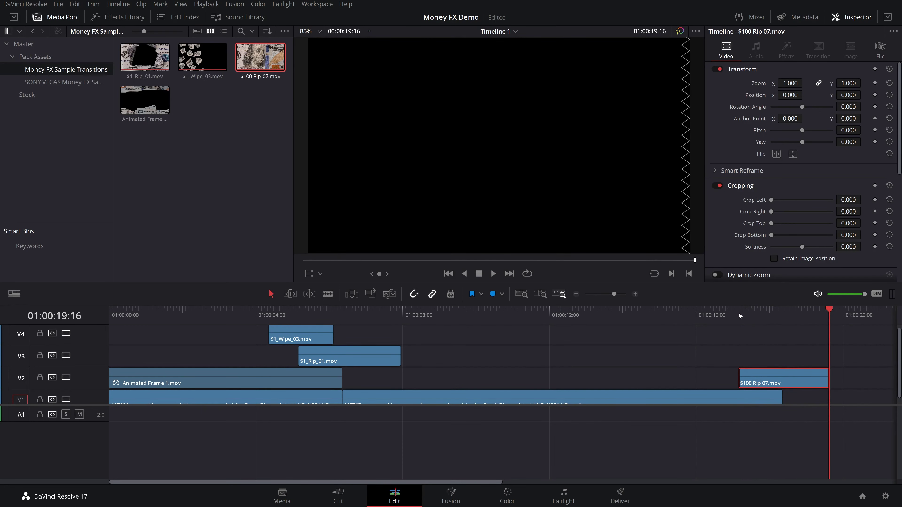
{"action": "left_click", "coordinate": [264, 313]}
{"action": "key", "text": "space"}
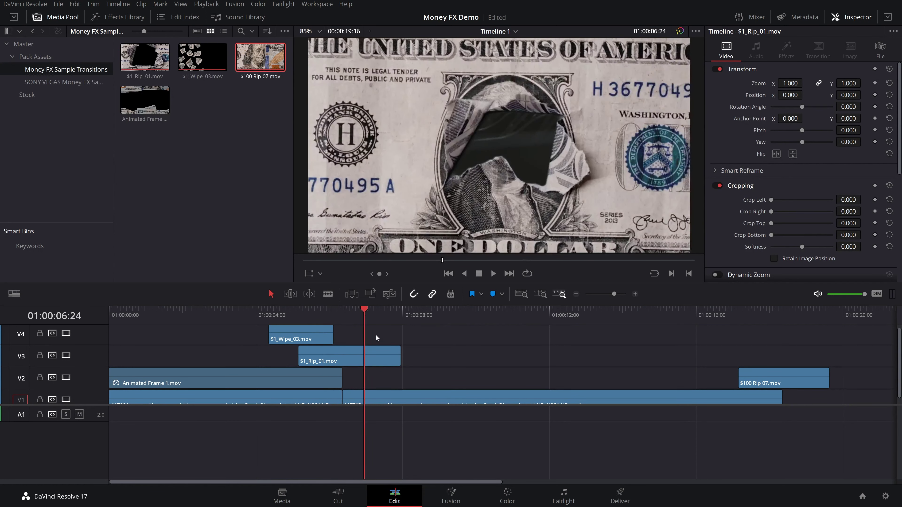
Select the $1_Rip_01 clip on V3 and move to the Color page
{"action": "left_click", "coordinate": [366, 316]}
{"action": "left_click", "coordinate": [379, 353]}
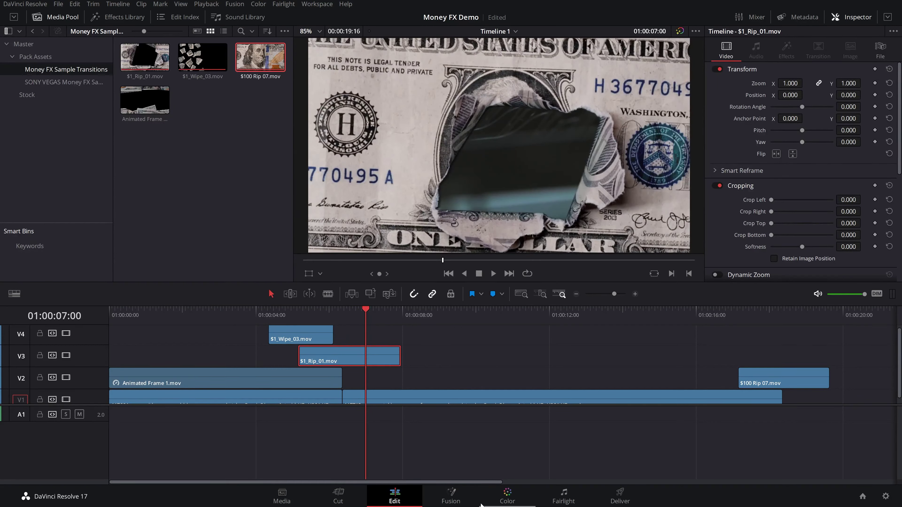
{"action": "left_click", "coordinate": [503, 499]}
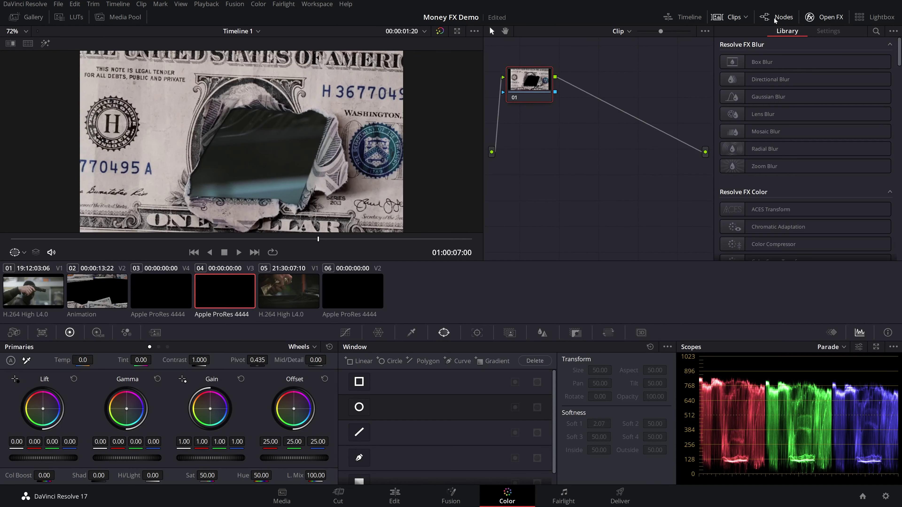
Hide Open FX and the clip strip, and open the LUT browser at the VFX IO folder
{"action": "left_click", "coordinate": [786, 17]}
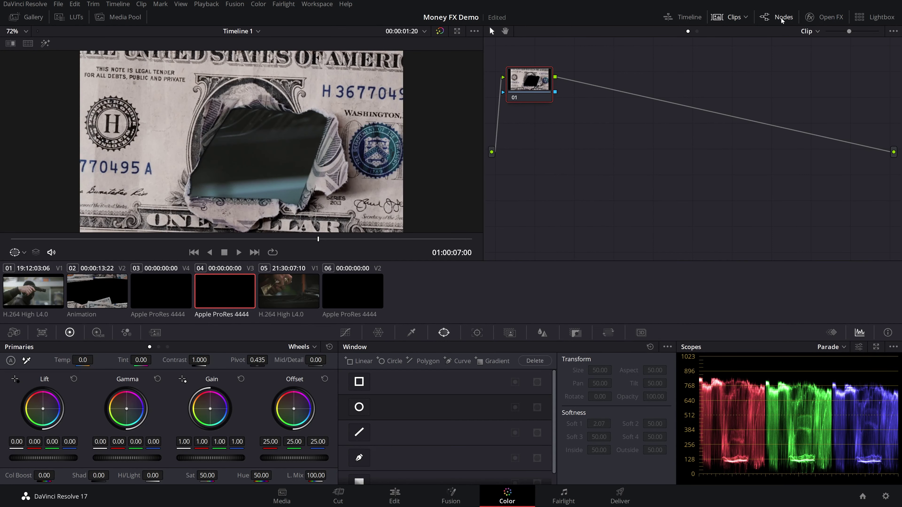
{"action": "left_click", "coordinate": [730, 17]}
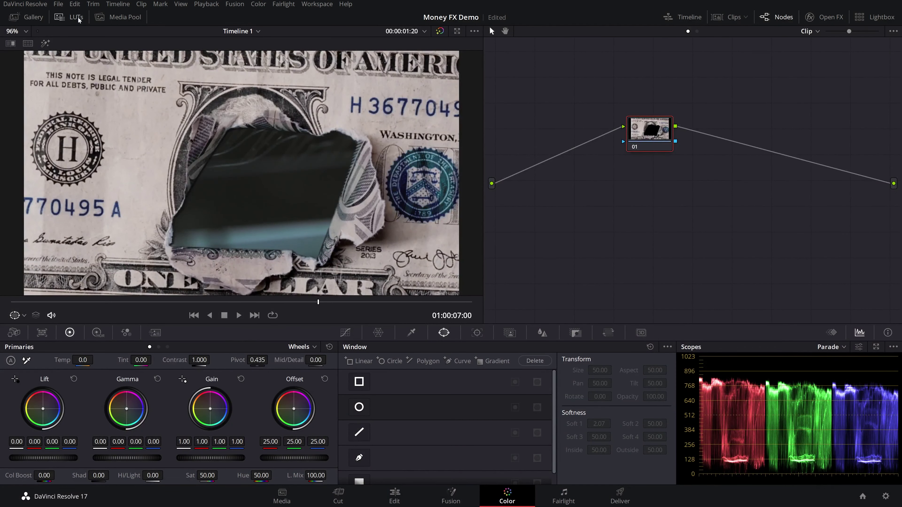
{"action": "left_click", "coordinate": [68, 17]}
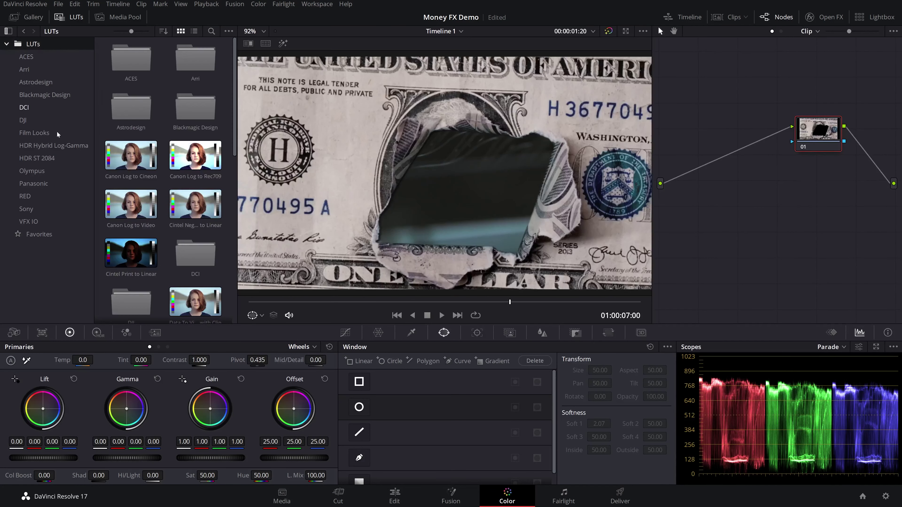
{"action": "left_click", "coordinate": [40, 221]}
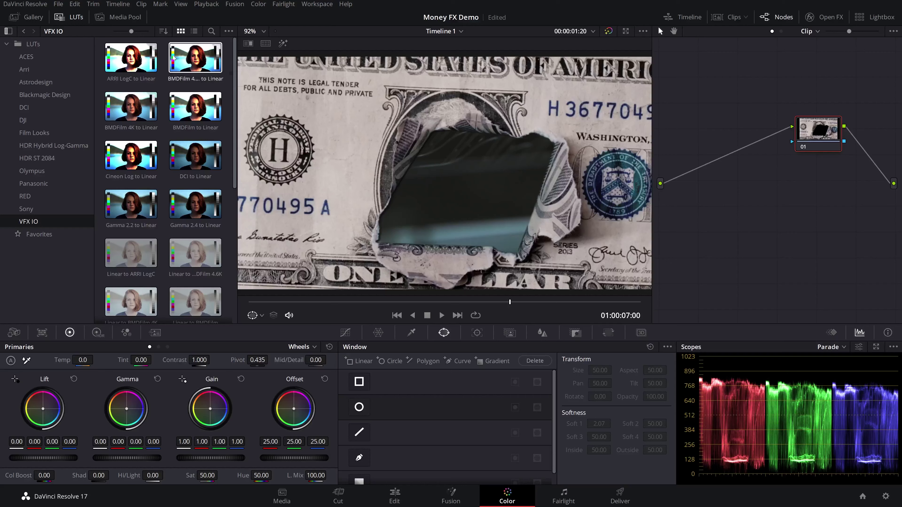
Open Resolve's LUT folder from Project Settings > Color Management
{"action": "left_click", "coordinate": [58, 5]}
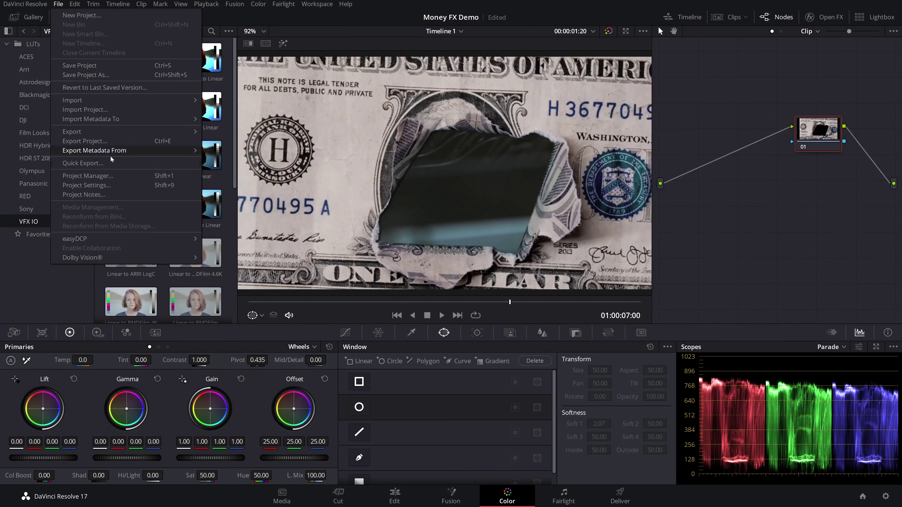
{"action": "left_click", "coordinate": [105, 185]}
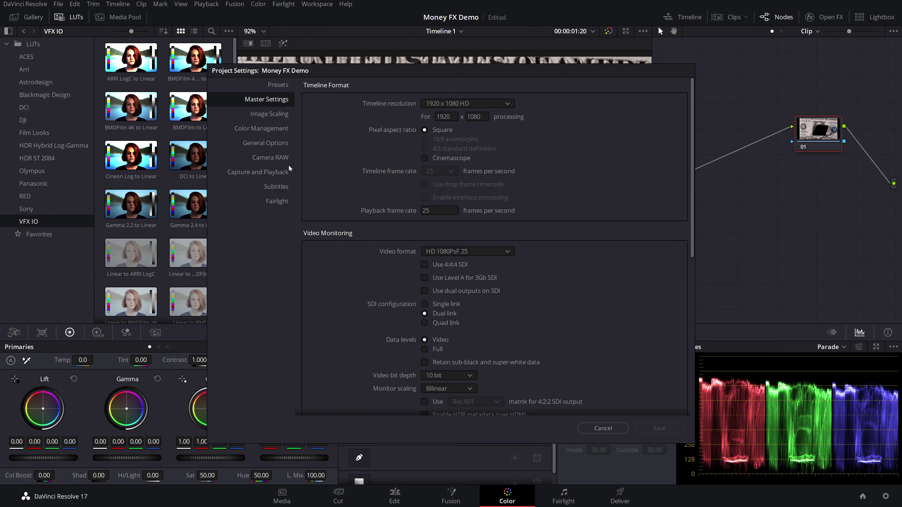
{"action": "left_click", "coordinate": [272, 129]}
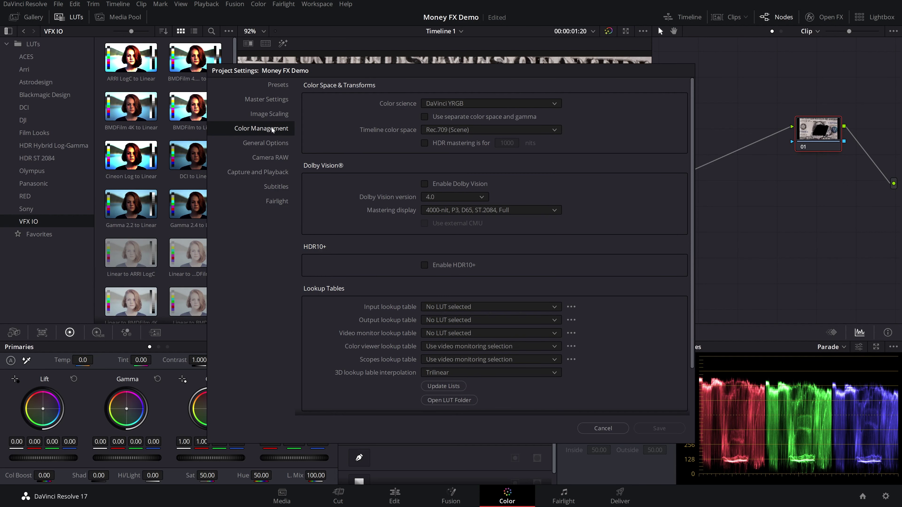
{"action": "scroll", "coordinate": [472, 177], "scroll_direction": "down", "scroll_amount": 3}
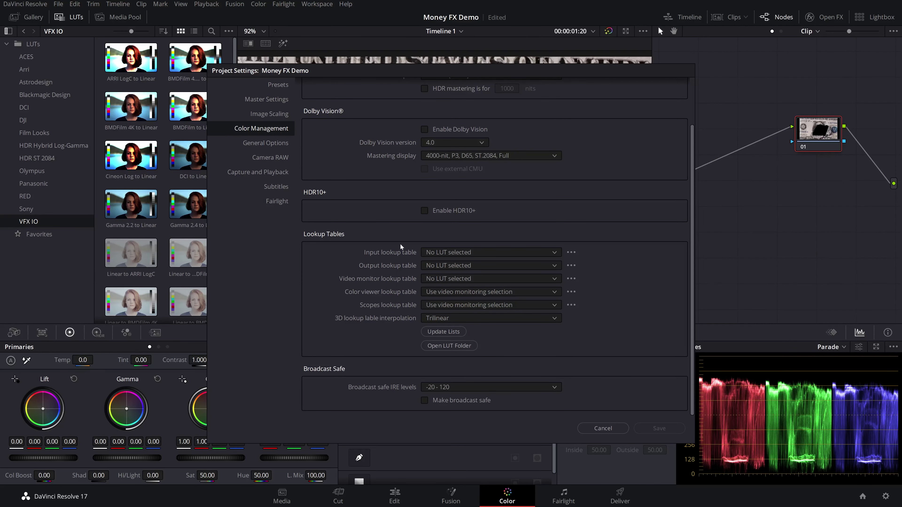
{"action": "left_click", "coordinate": [430, 346]}
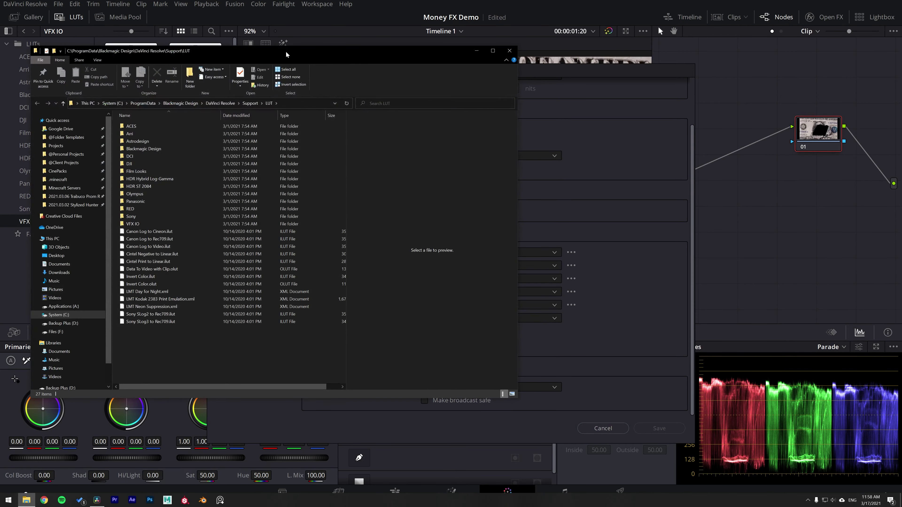
Arrange the zip and LUT folder windows side by side and select the MONEY Sample LUTS folder
{"action": "left_click_drag", "start_coordinate": [287, 54], "coordinate": [565, 60]}
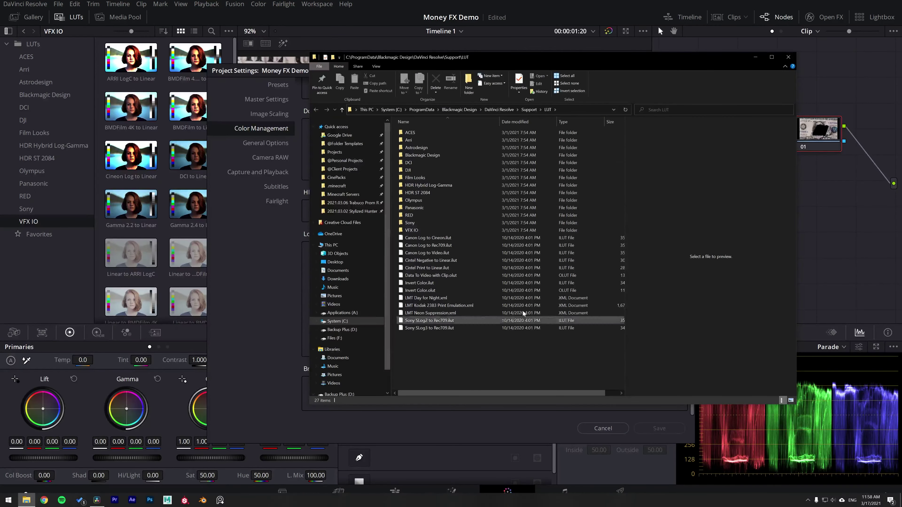
{"action": "left_click_drag", "start_coordinate": [482, 59], "coordinate": [542, 21]}
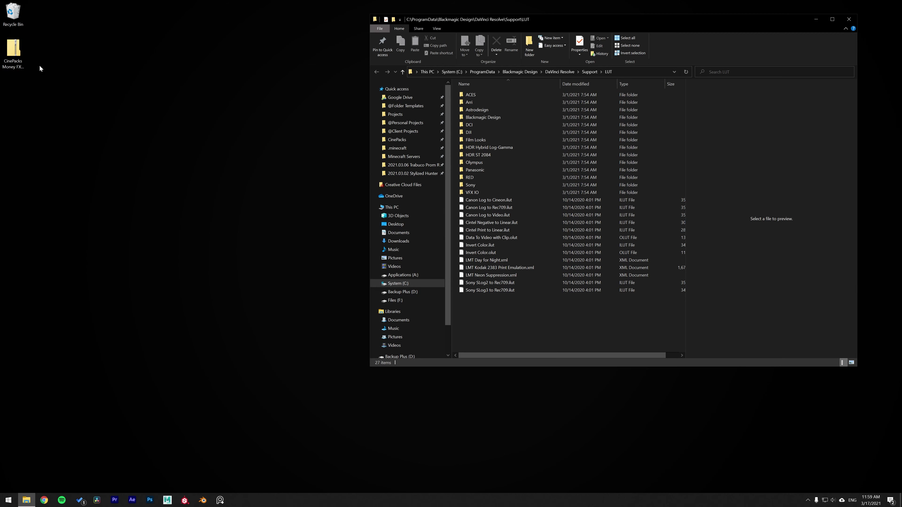
{"action": "left_click", "coordinate": [13, 51]}
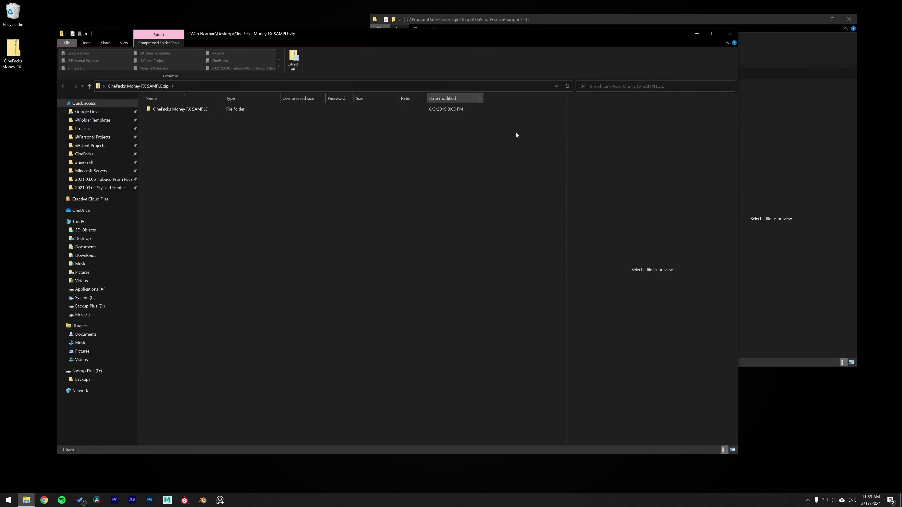
{"action": "left_click_drag", "start_coordinate": [738, 455], "coordinate": [342, 205]}
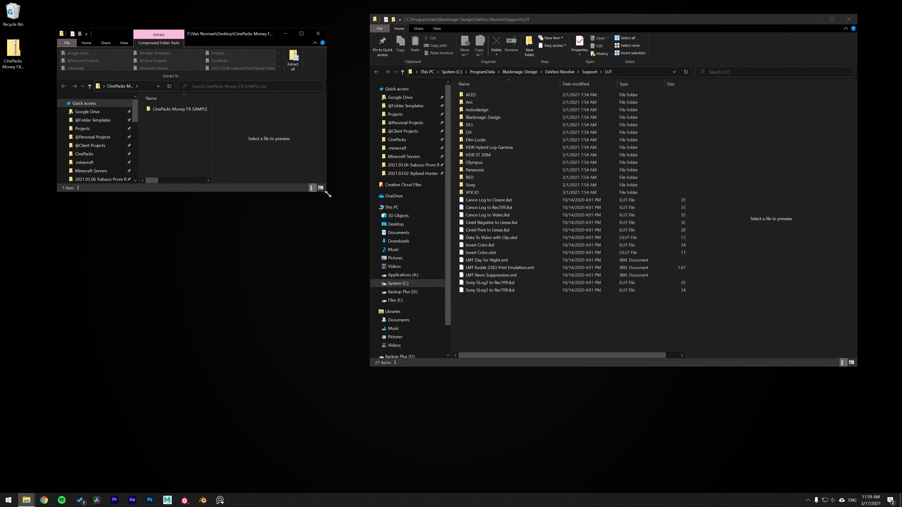
{"action": "left_click", "coordinate": [180, 108]}
{"action": "left_click_drag", "start_coordinate": [203, 33], "coordinate": [160, 31]}
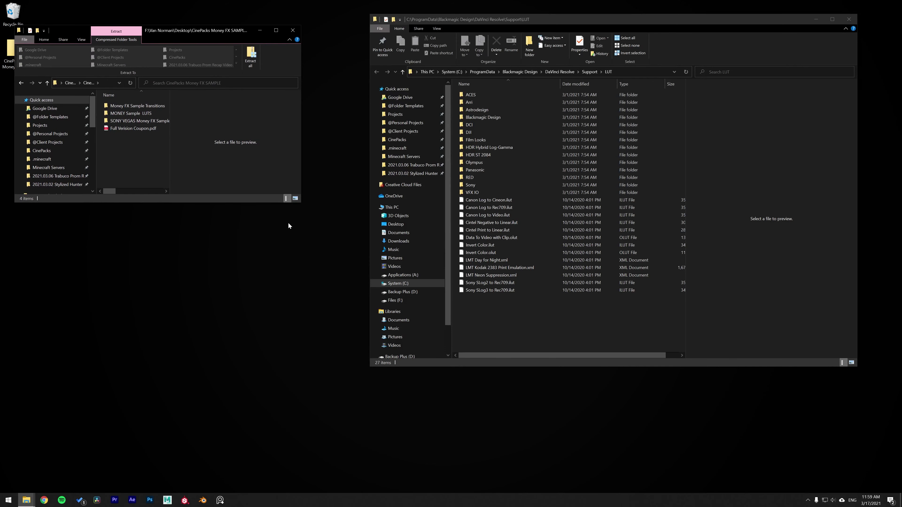
{"action": "left_click_drag", "start_coordinate": [302, 206], "coordinate": [356, 292]}
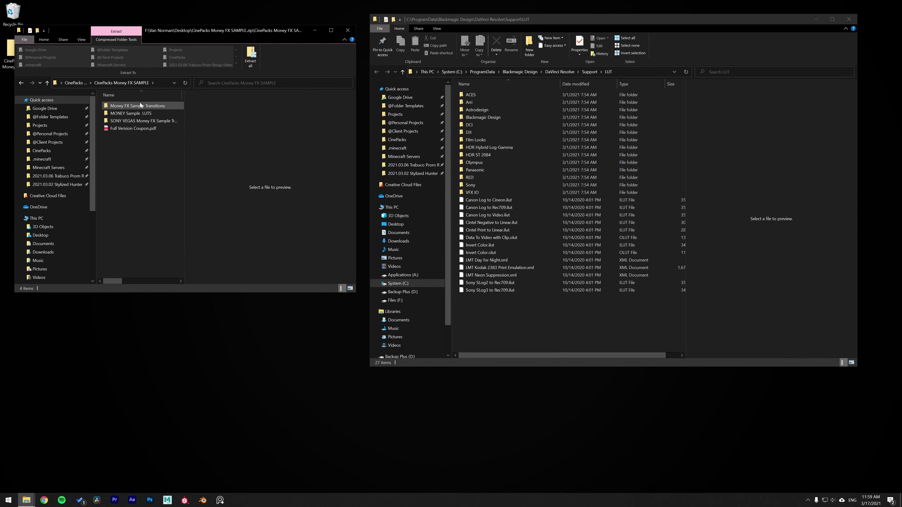
{"action": "left_click", "coordinate": [129, 113]}
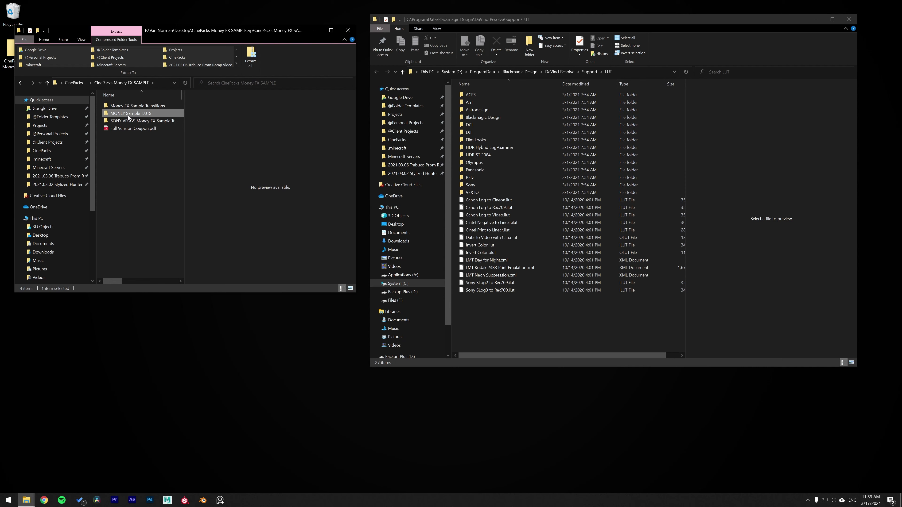
{"action": "left_click", "coordinate": [548, 322]}
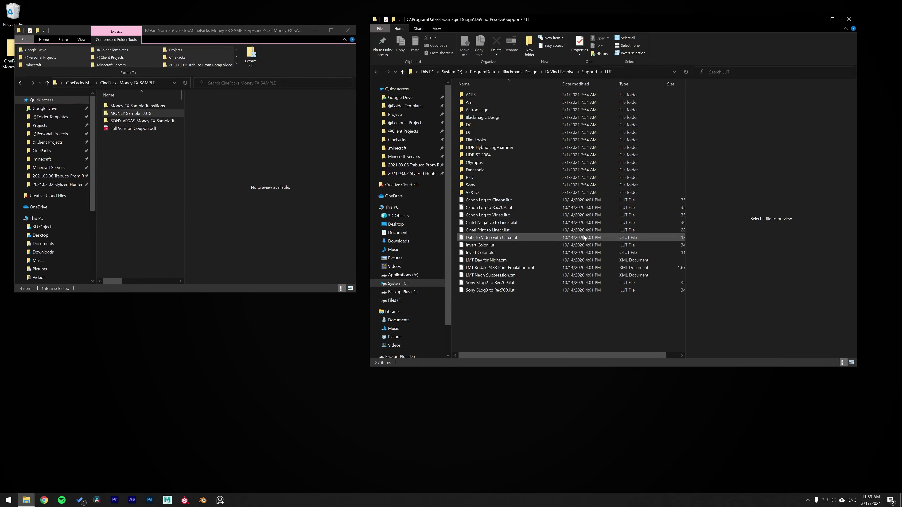
Create a CinePacks folder in the LUT folder and move MONEY Sample LUTS into it
{"action": "key", "text": "ctrl+shift+n"}
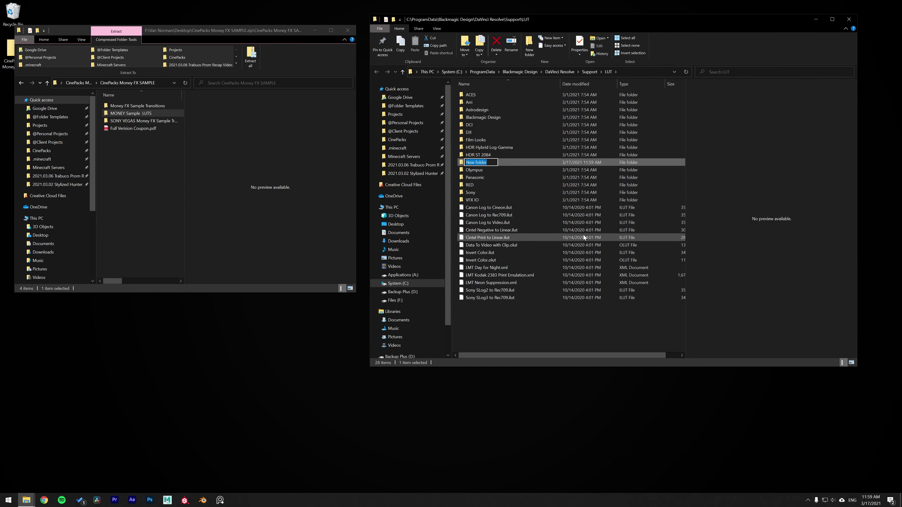
{"action": "type", "text": "CinePacks"}
{"action": "key", "text": "Return"}
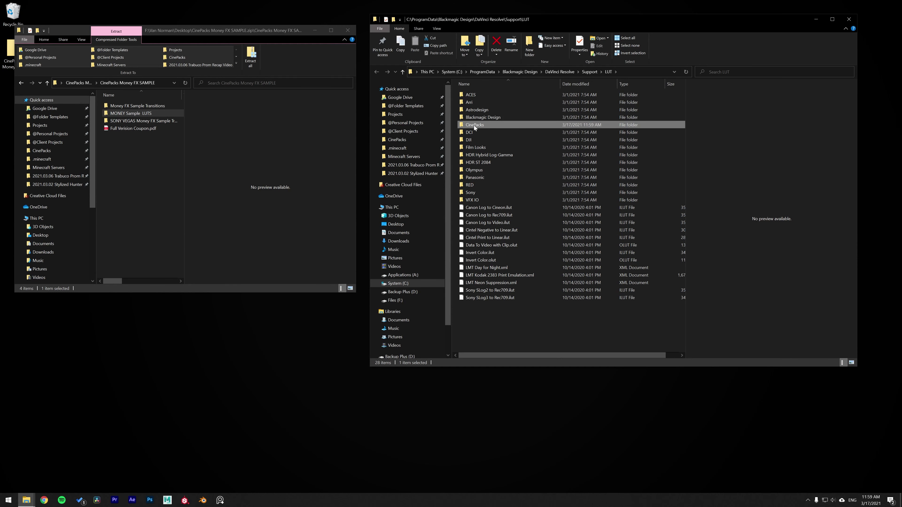
{"action": "double_click", "coordinate": [474, 125]}
{"action": "left_click", "coordinate": [122, 113]}
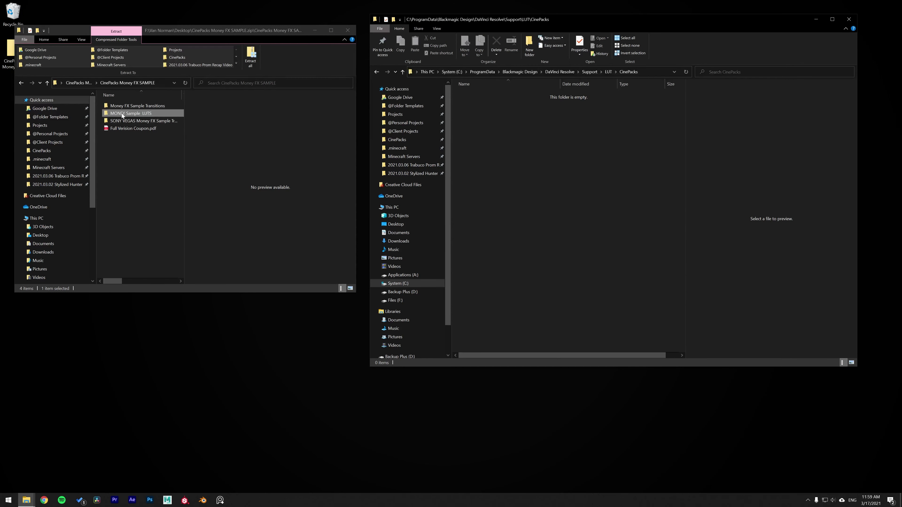
{"action": "left_click_drag", "start_coordinate": [123, 115], "coordinate": [514, 124]}
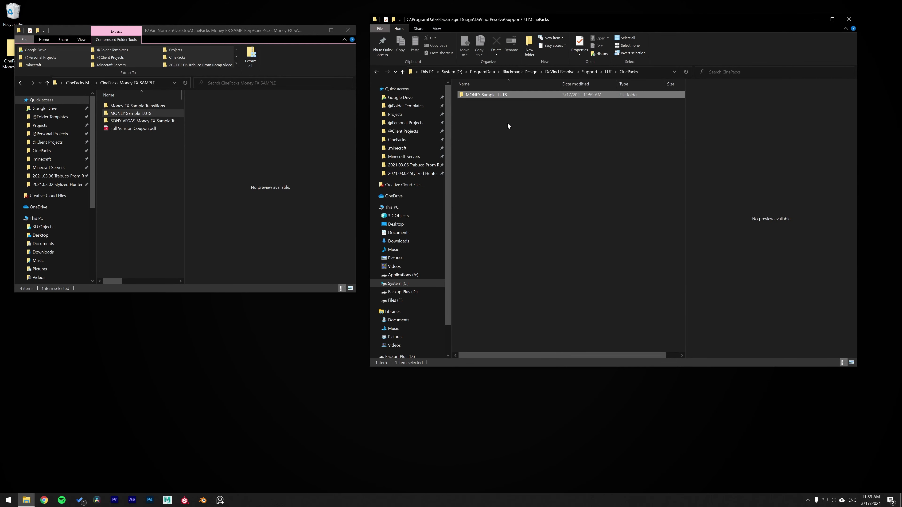
{"action": "double_click", "coordinate": [482, 94]}
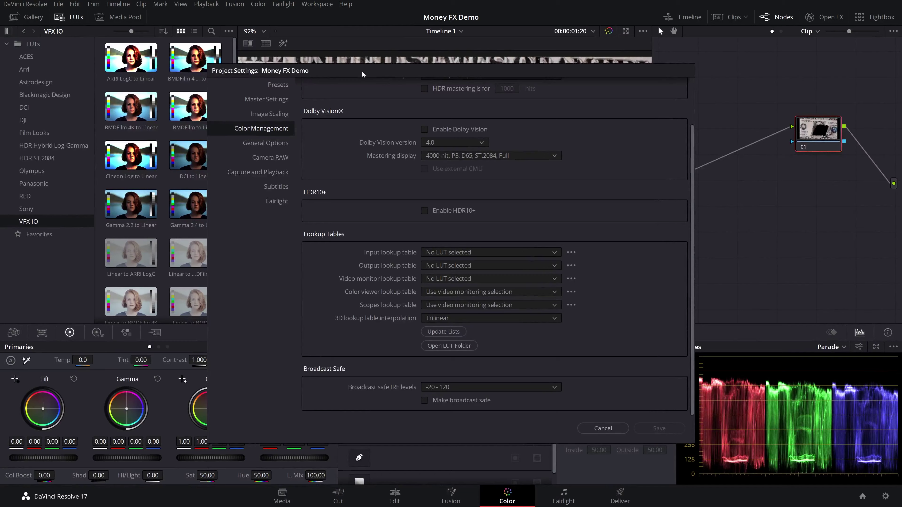
Refresh the LUT lists in Color Management and save the Project Settings
{"action": "left_click_drag", "start_coordinate": [366, 72], "coordinate": [383, 33]}
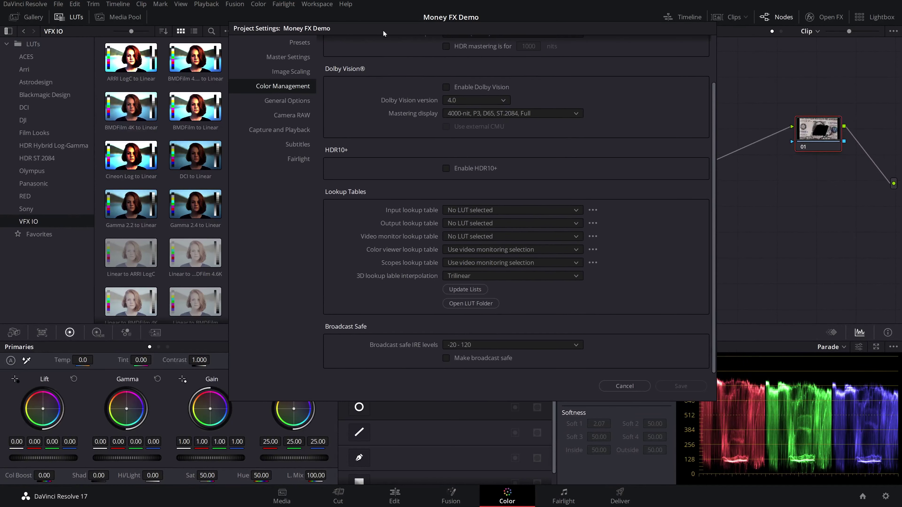
{"action": "left_click", "coordinate": [459, 289]}
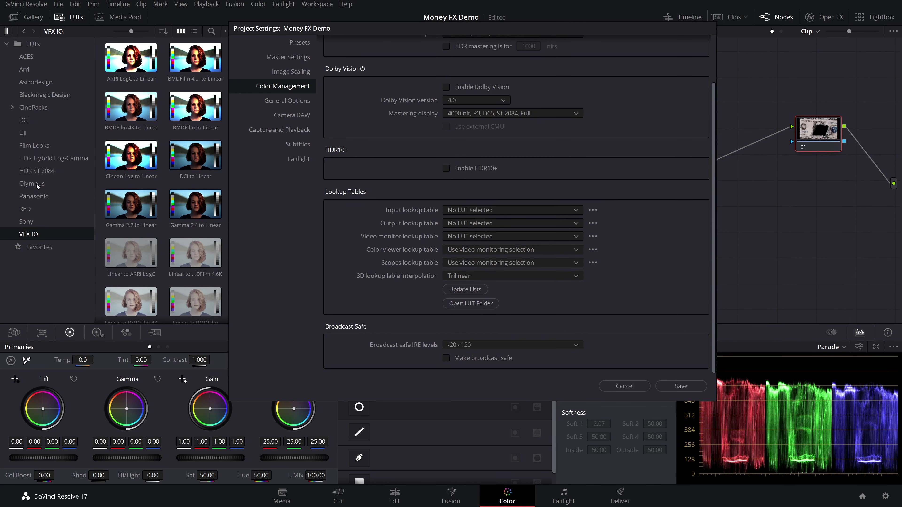
{"action": "left_click", "coordinate": [680, 386]}
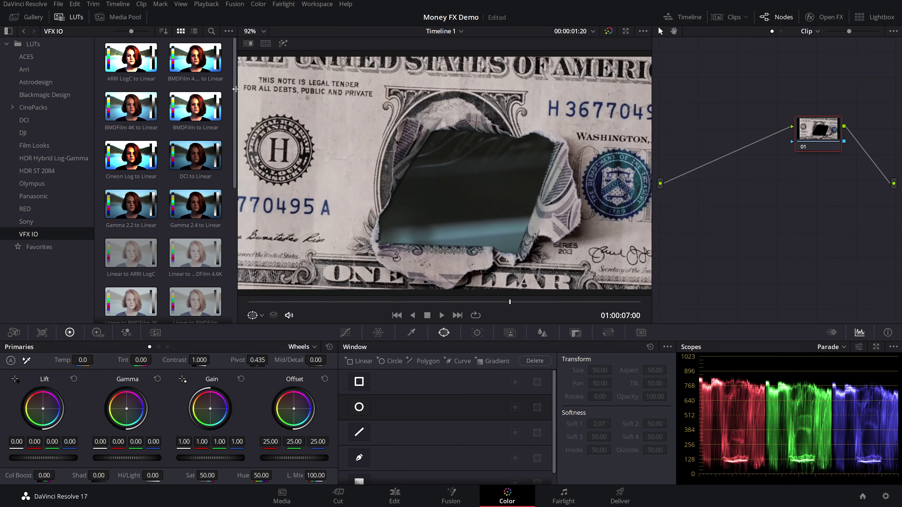
Expand CinePacks in the LUT browser and show the MONEY Sample LUTS folder
{"action": "left_click_drag", "start_coordinate": [235, 89], "coordinate": [272, 91]}
{"action": "left_click", "coordinate": [32, 108]}
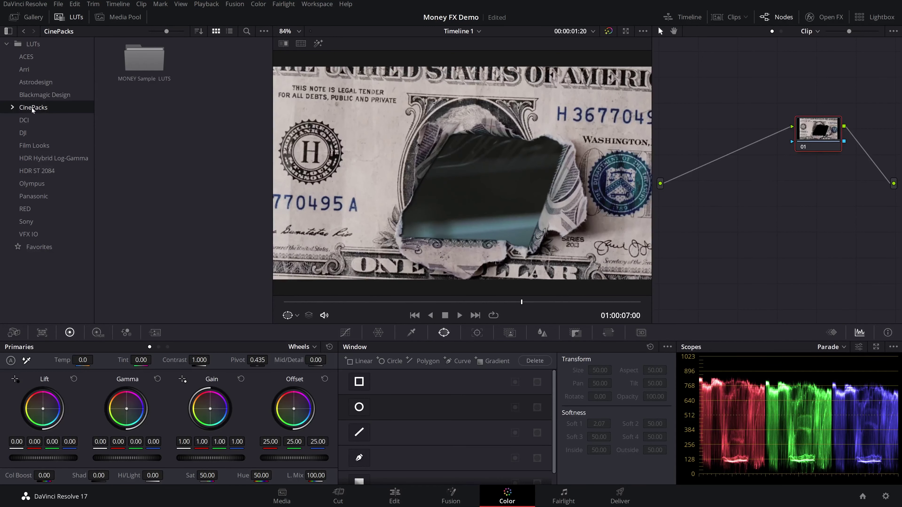
{"action": "left_click", "coordinate": [12, 108]}
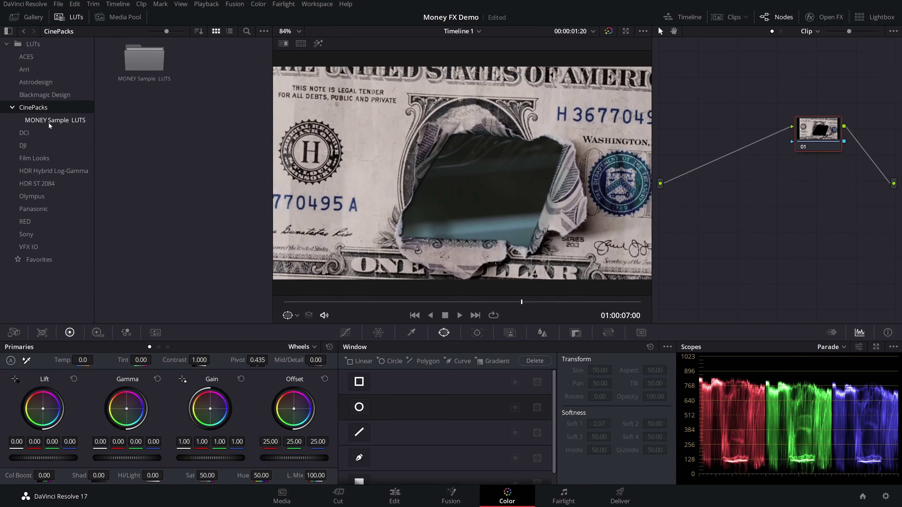
{"action": "left_click", "coordinate": [58, 120]}
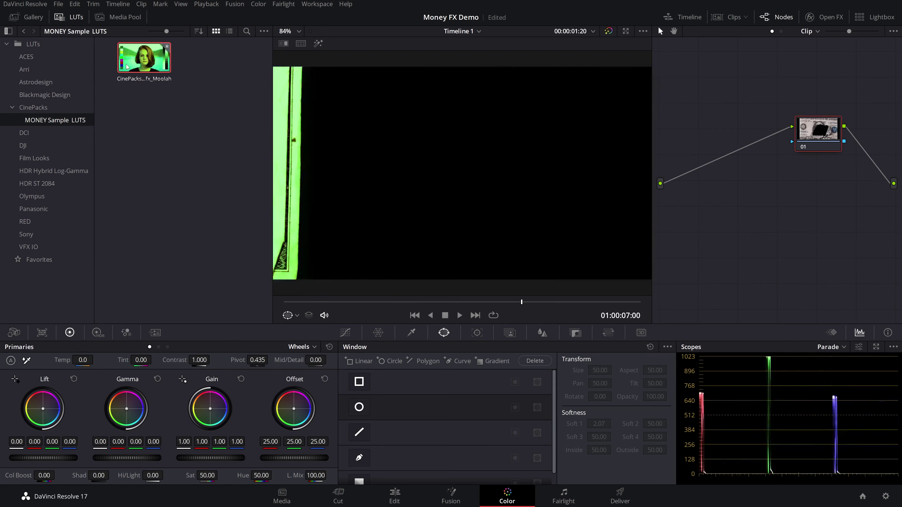
Apply the CinePacks_Moneyfx_Moolah LUT to the current node and check the green $1_Rip_01 overlay
{"action": "right_click", "coordinate": [150, 58]}
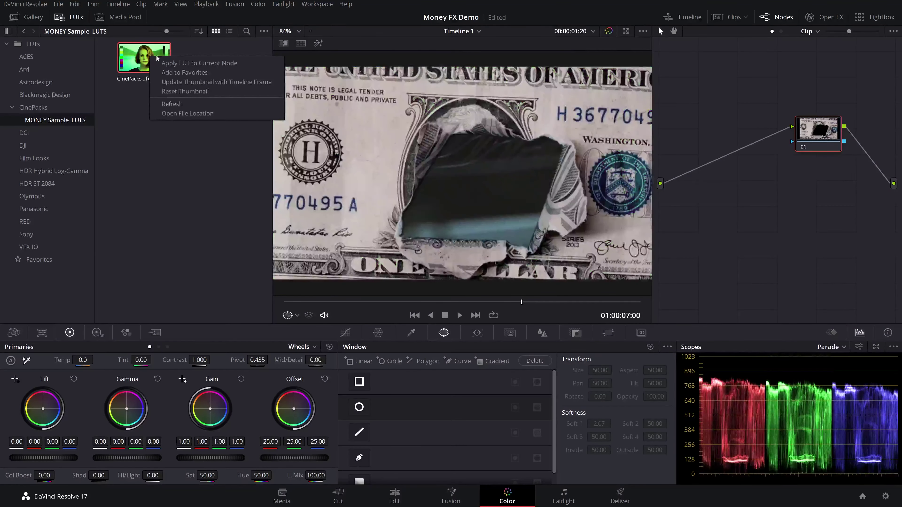
{"action": "left_click", "coordinate": [229, 64]}
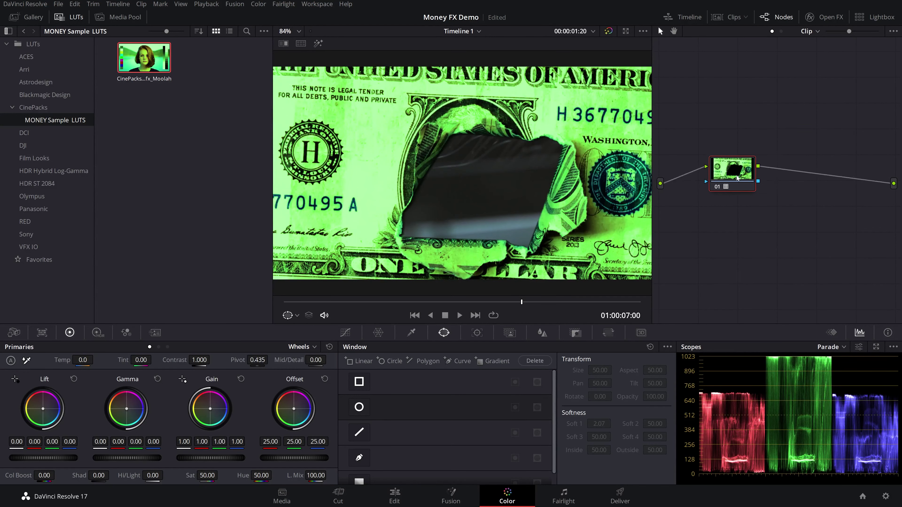
{"action": "left_click_drag", "start_coordinate": [344, 302], "coordinate": [457, 314]}
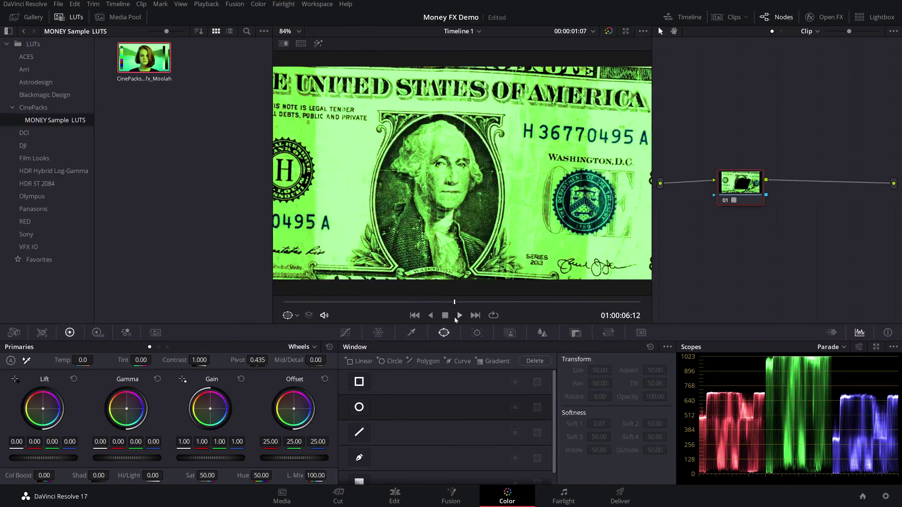
{"action": "left_click", "coordinate": [395, 496]}
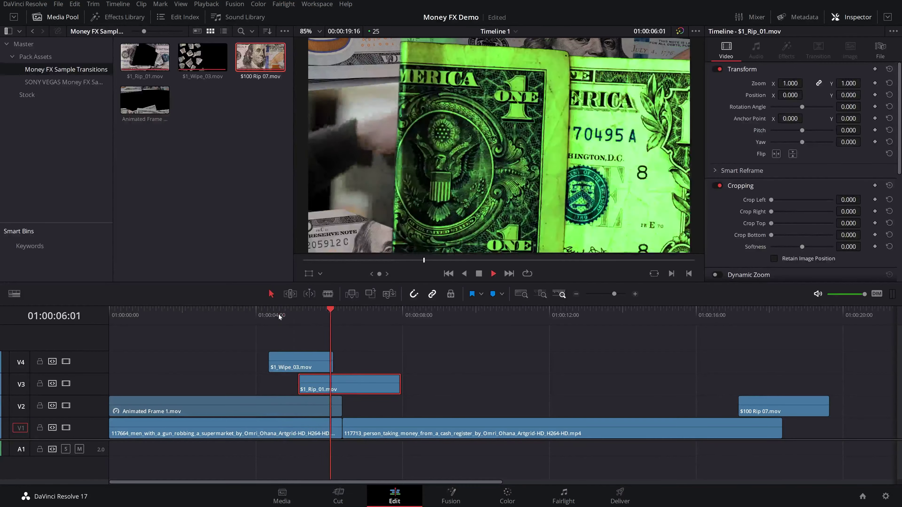
Apply the Open FX Invert Color effect to the $1_Wipe_03.mov clip on V4
{"action": "left_click", "coordinate": [272, 314]}
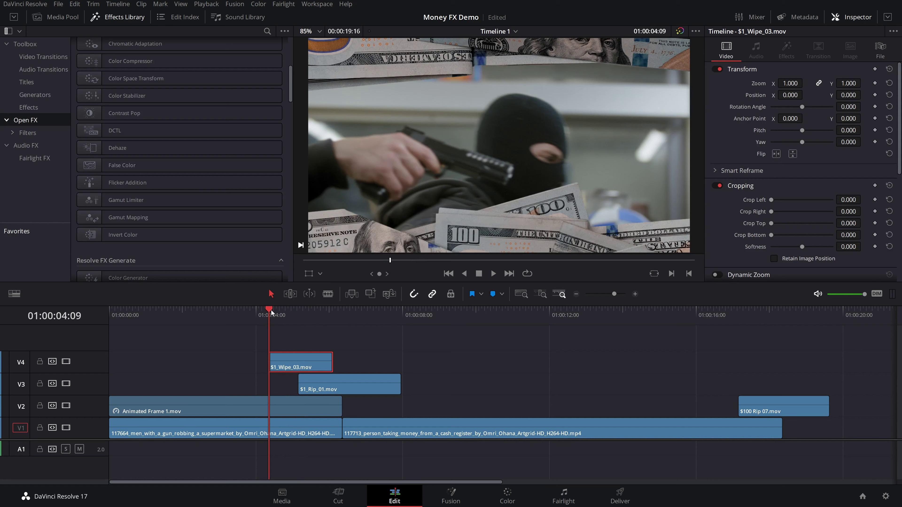
{"action": "key", "text": "space"}
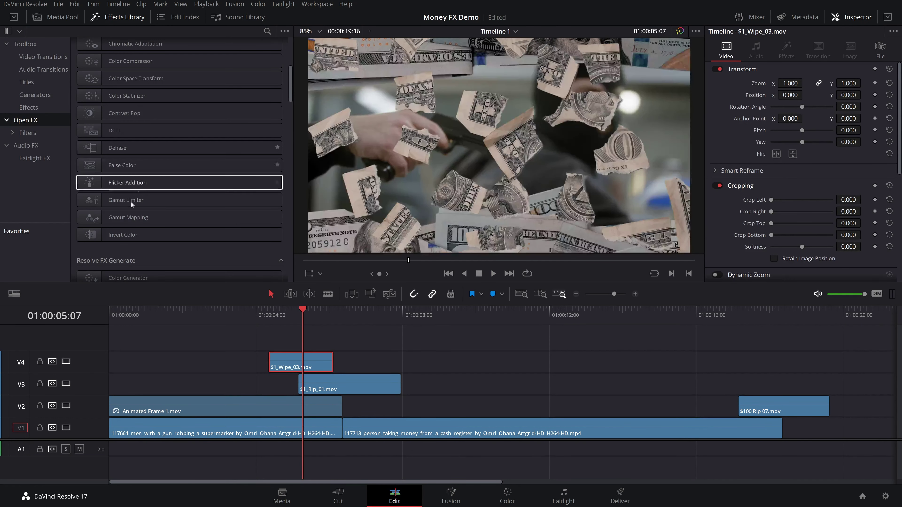
{"action": "left_click_drag", "start_coordinate": [121, 236], "coordinate": [296, 362]}
Play back the inverted wipe, then open $1_Wipe_03.mov in the Fusion page
{"action": "key", "text": "space"}
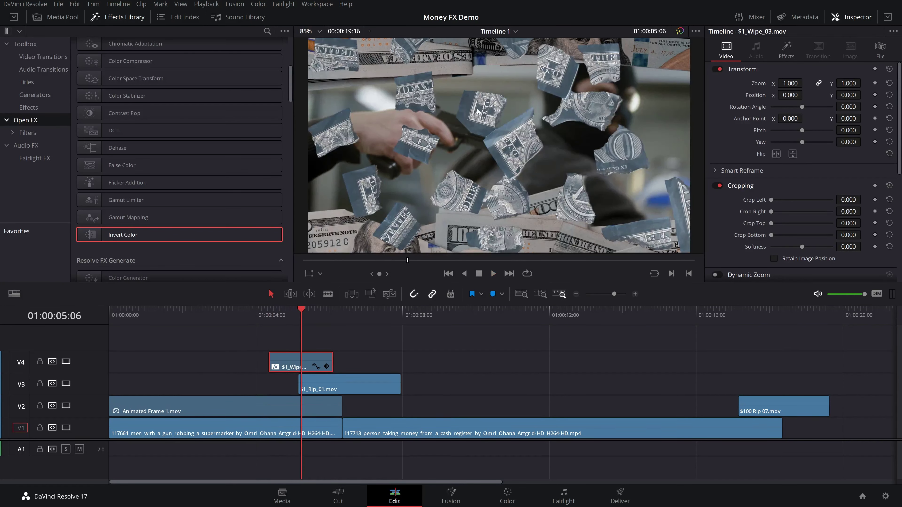
{"action": "key", "text": "space"}
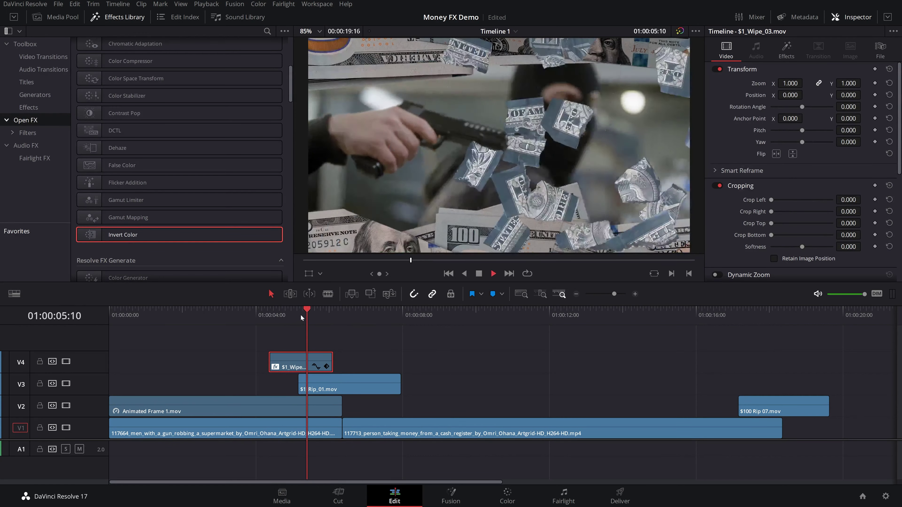
{"action": "key", "text": "space"}
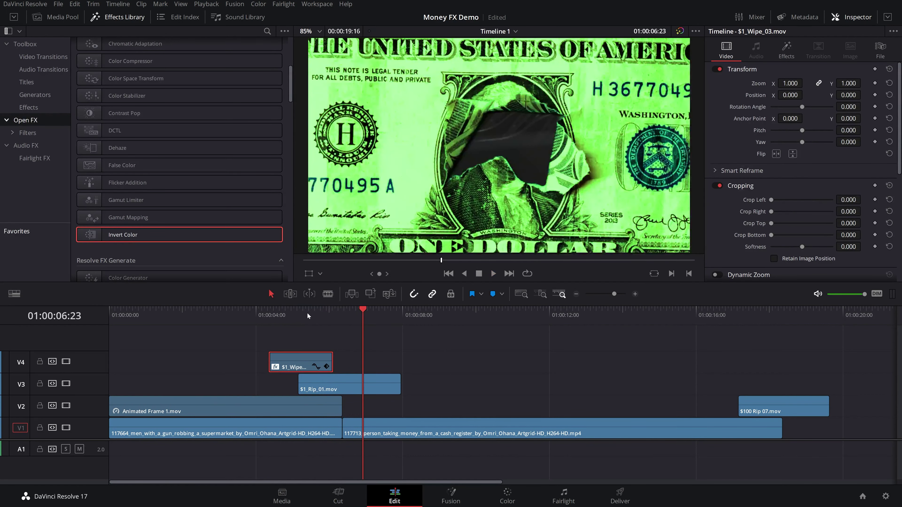
{"action": "left_click", "coordinate": [297, 313]}
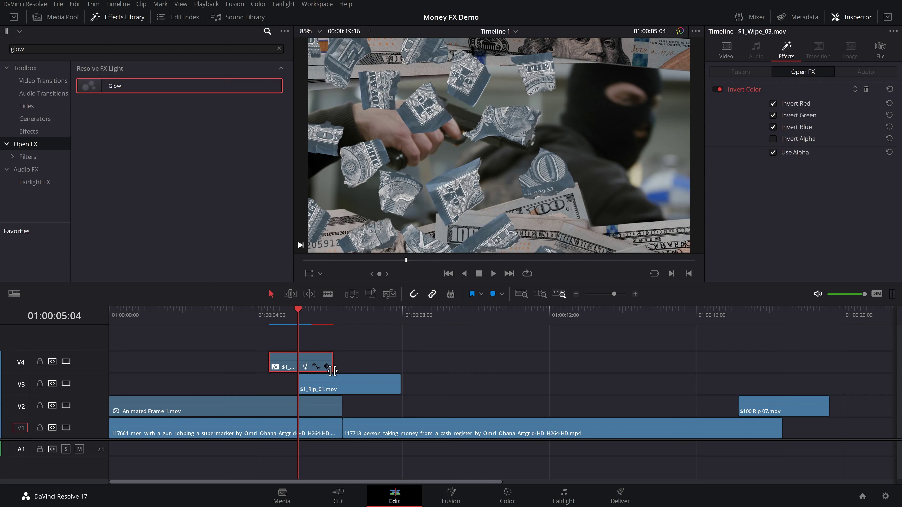
{"action": "left_click", "coordinate": [458, 503]}
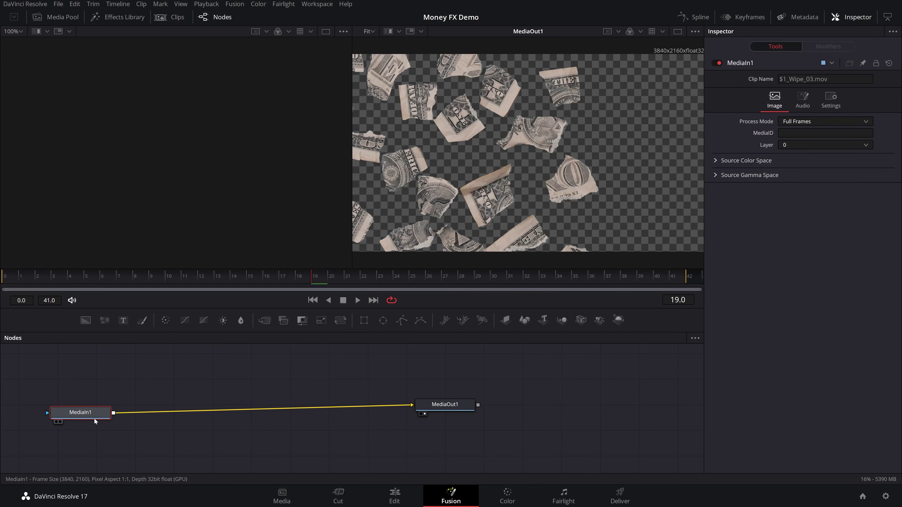
Insert a Glow node between MediaIn1 and MediaOut1 in the Fusion graph
{"action": "left_click_drag", "start_coordinate": [93, 415], "coordinate": [135, 400]}
{"action": "key", "text": "shift+space"}
{"action": "type", "text": "Soft Glow"}
{"action": "key", "text": "ctrl+a"}
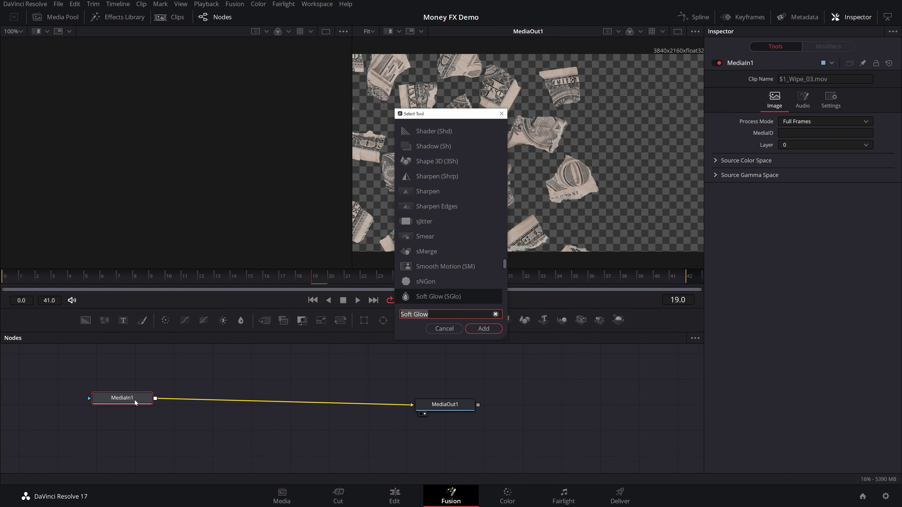
{"action": "type", "text": "glw"}
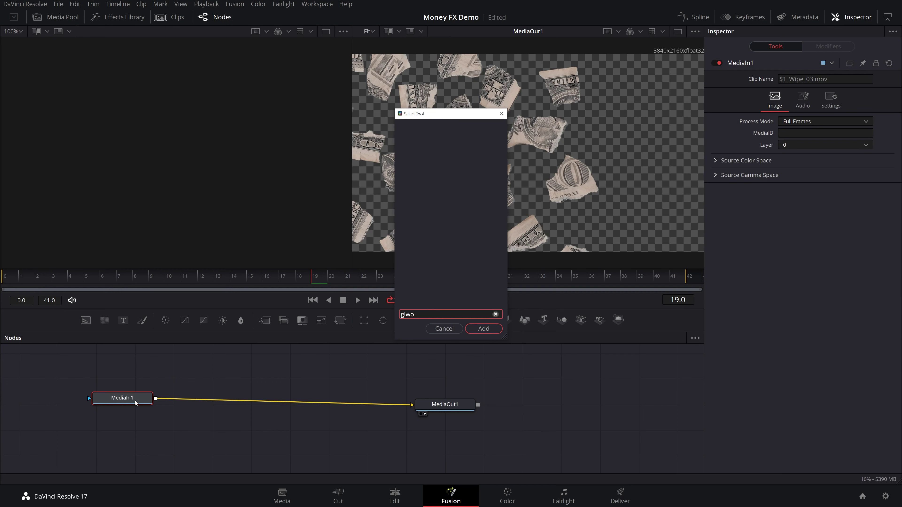
{"action": "type", "text": "o"}
{"action": "key", "text": "BackSpace"}
{"action": "key", "text": "BackSpace"}
{"action": "key", "text": "BackSpace"}
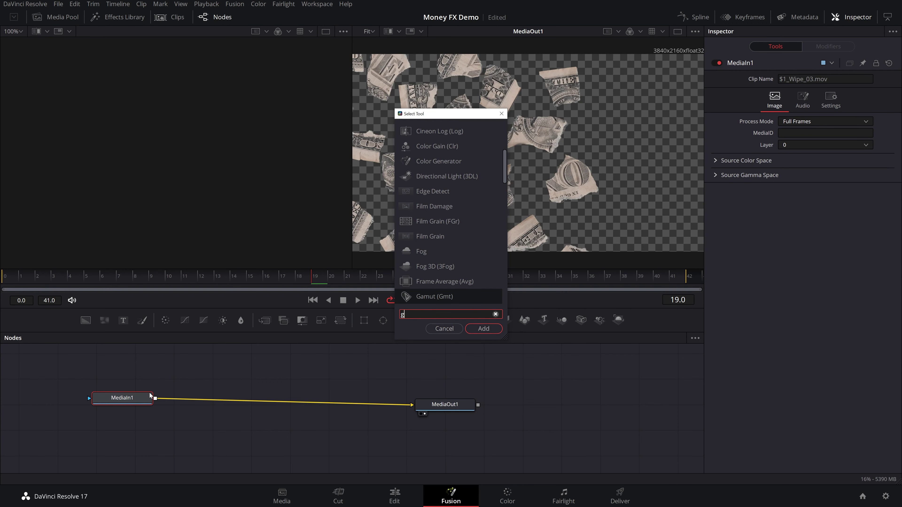
{"action": "type", "text": "low"}
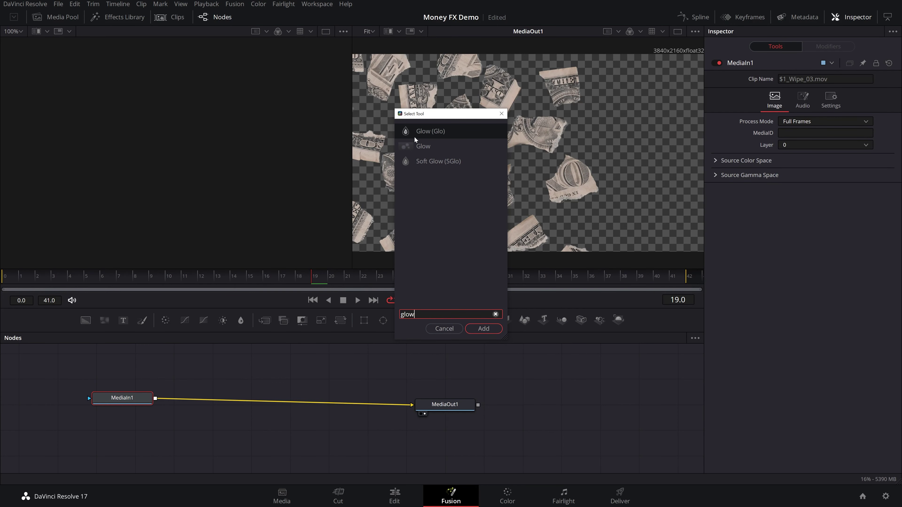
{"action": "left_click", "coordinate": [483, 329]}
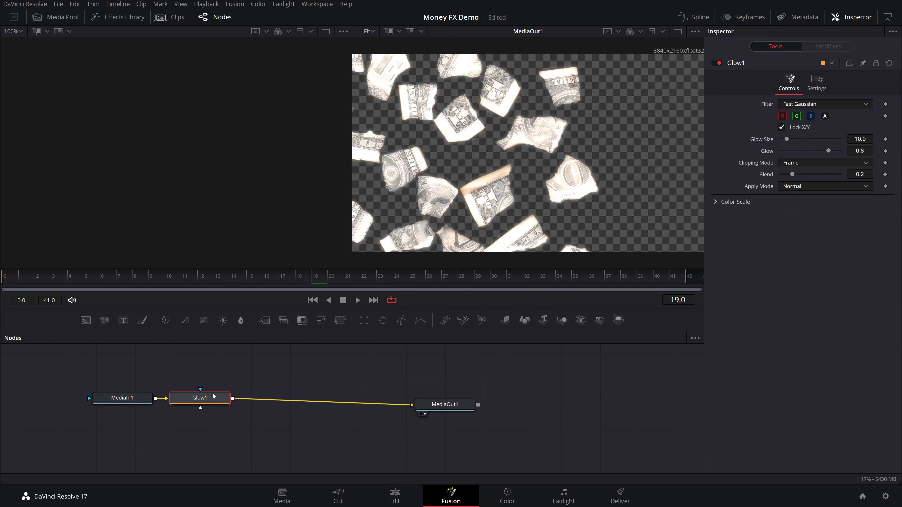
Lower the Glow amount to 0.583 and exclude the green channel from the glow
{"action": "left_click_drag", "start_coordinate": [214, 396], "coordinate": [261, 414]}
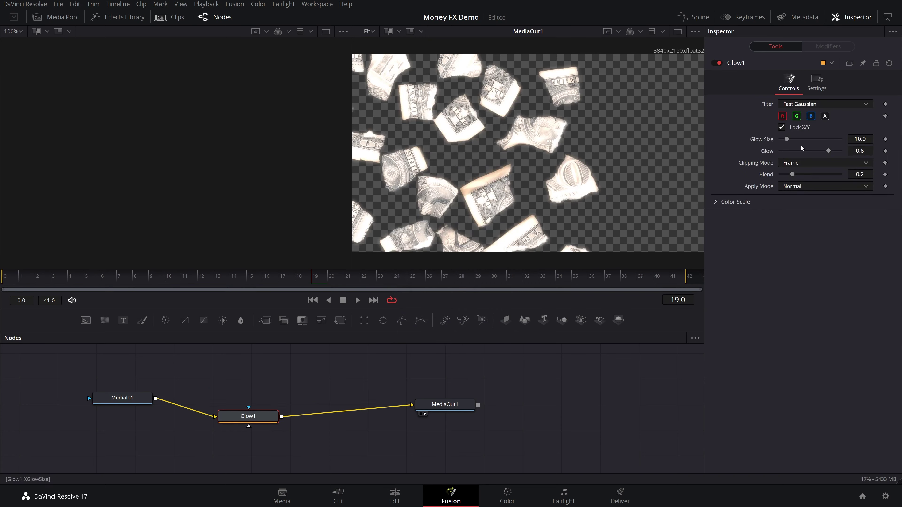
{"action": "left_click_drag", "start_coordinate": [787, 141], "coordinate": [815, 151]}
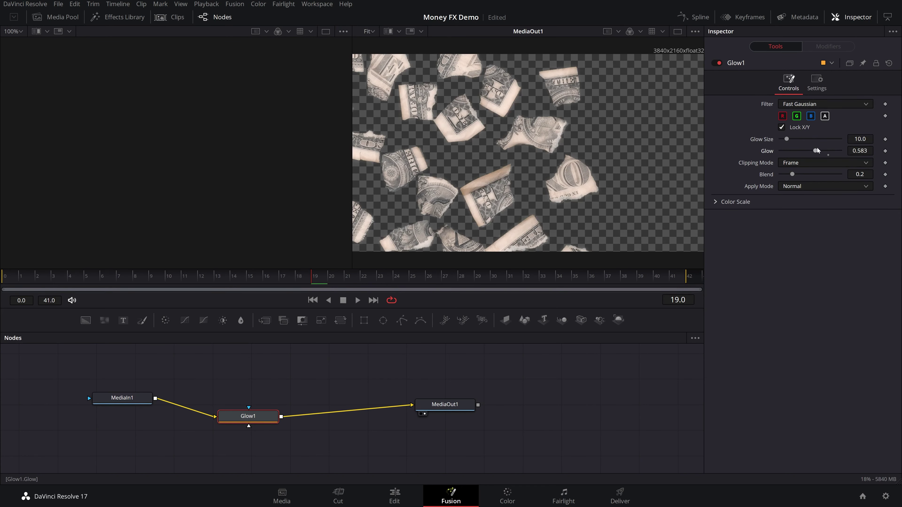
{"action": "left_click", "coordinate": [797, 116]}
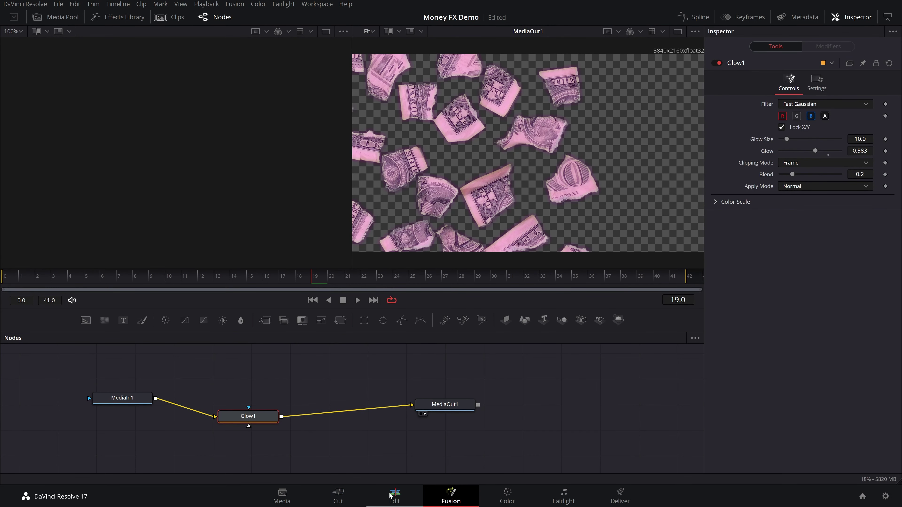
Preview the inverted money wipe on the Edit page around 01:00:05:04
{"action": "left_click", "coordinate": [402, 502]}
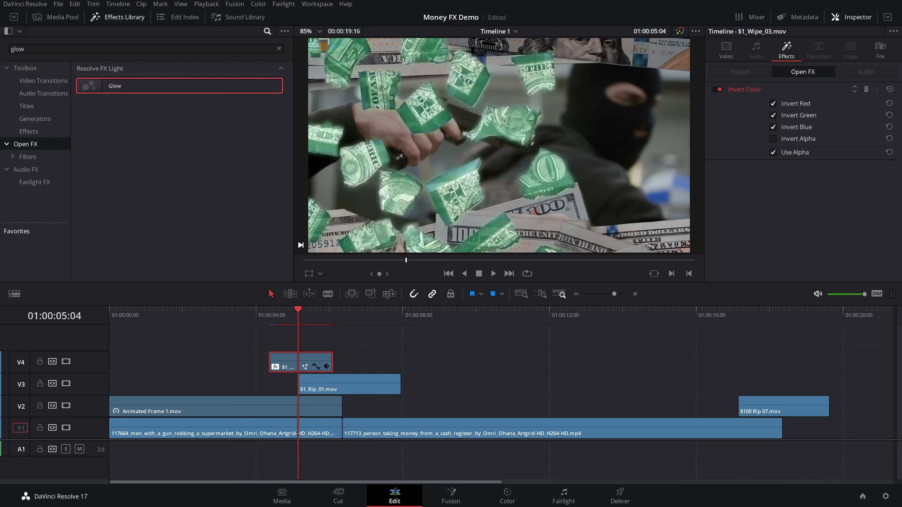
{"action": "left_click", "coordinate": [274, 313]}
{"action": "left_click", "coordinate": [294, 311]}
{"action": "left_click", "coordinate": [279, 313]}
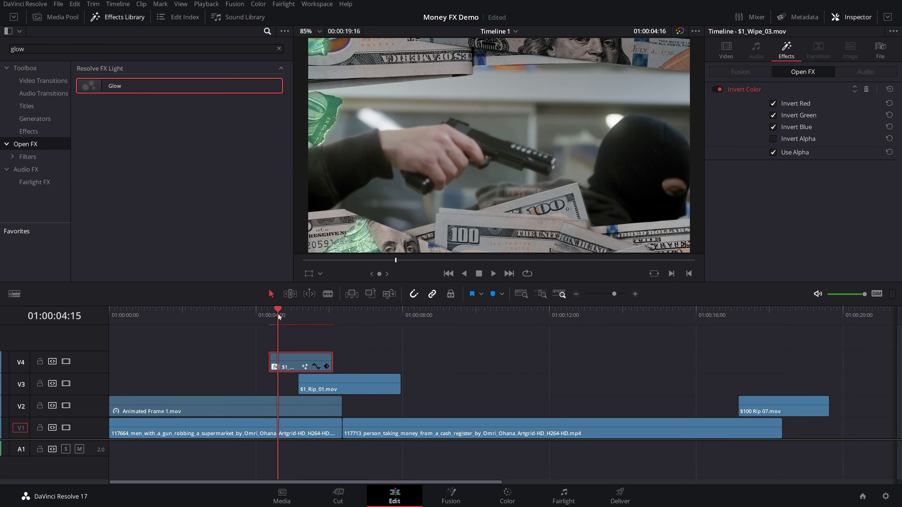
{"action": "left_click", "coordinate": [270, 312]}
{"action": "key", "text": "space"}
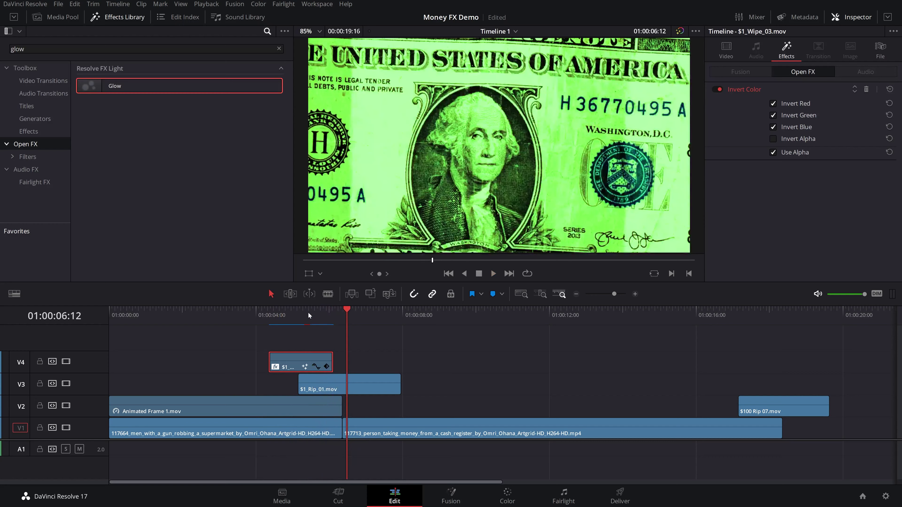
{"action": "left_click", "coordinate": [271, 317]}
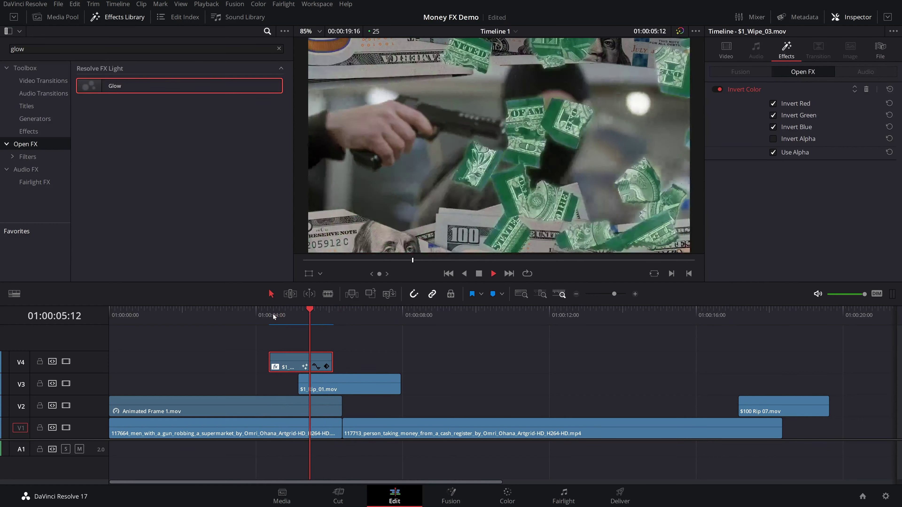
{"action": "key", "text": "space"}
{"action": "left_click", "coordinate": [307, 315]}
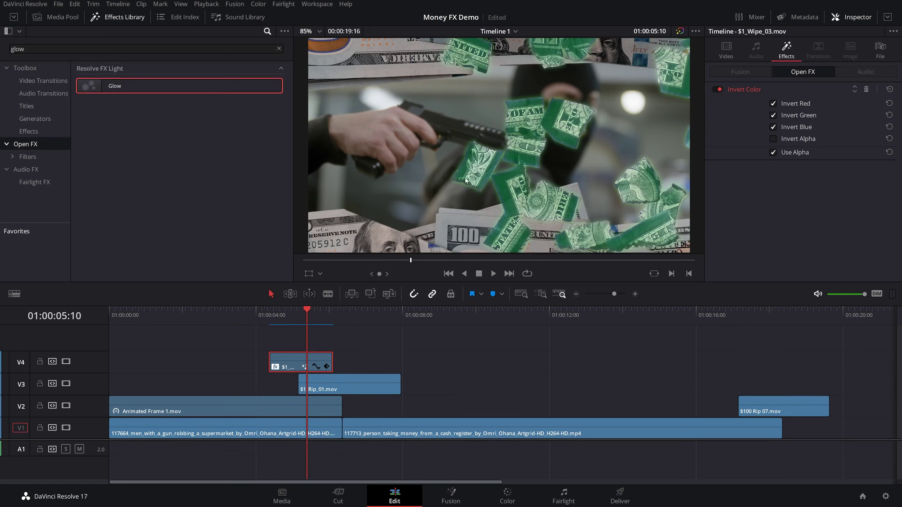
{"action": "key", "text": "Left"}
{"action": "key", "text": "Left"}
{"action": "key", "text": "Left"}
{"action": "key", "text": "Left"}
{"action": "key", "text": "Left"}
{"action": "key", "text": "Left"}
{"action": "key", "text": "Left"}
{"action": "key", "text": "Left"}
{"action": "key", "text": "Left"}
{"action": "key", "text": "Left"}
{"action": "key", "text": "Left"}
{"action": "key", "text": "Left"}
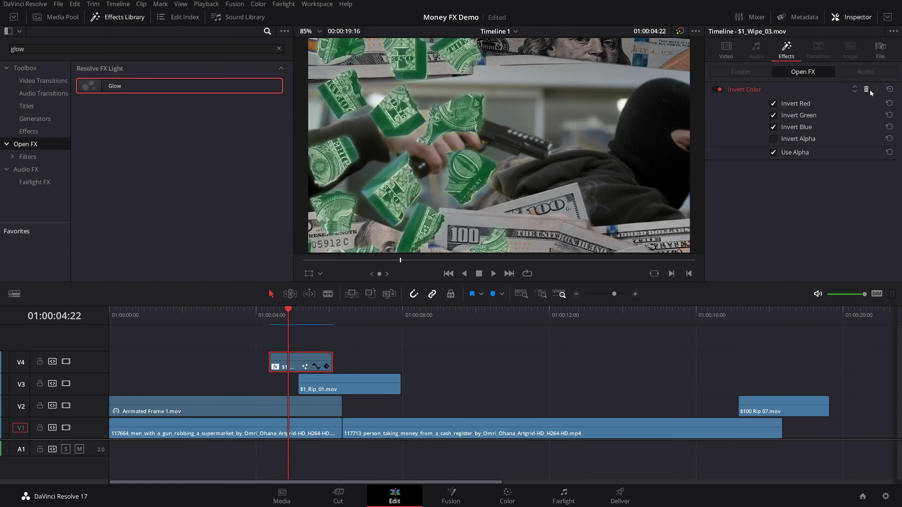
Compare the wipe with Invert Color disabled, re-enable it, and save the Money FX Demo project
{"action": "left_click", "coordinate": [716, 90]}
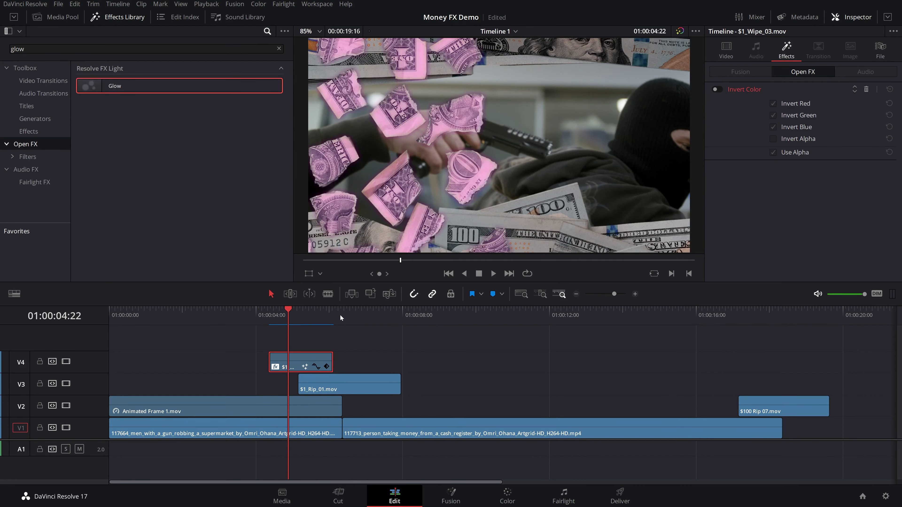
{"action": "left_click", "coordinate": [272, 314]}
{"action": "key", "text": "space"}
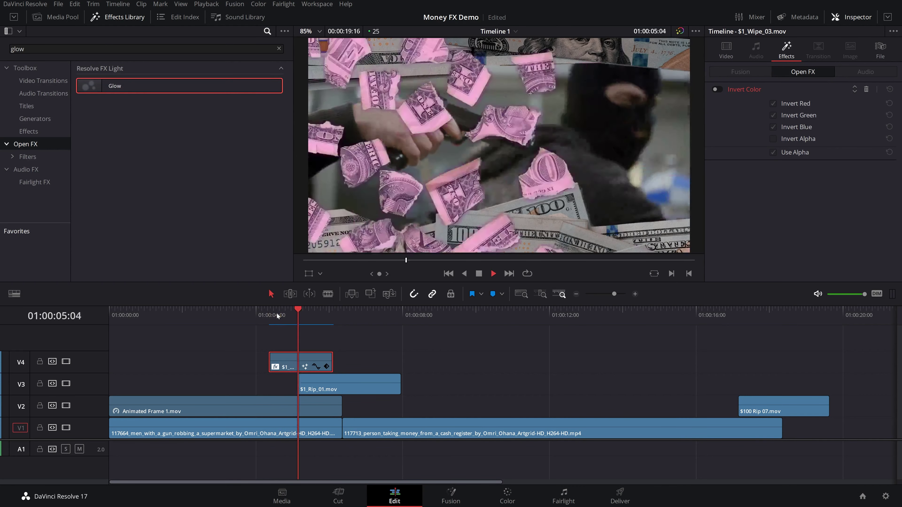
{"action": "left_click", "coordinate": [307, 306]}
{"action": "key", "text": "Left"}
{"action": "key", "text": "Left"}
{"action": "key", "text": "Left"}
{"action": "key", "text": "Left"}
{"action": "key", "text": "Left"}
{"action": "key", "text": "Left"}
{"action": "left_click", "coordinate": [717, 89]}
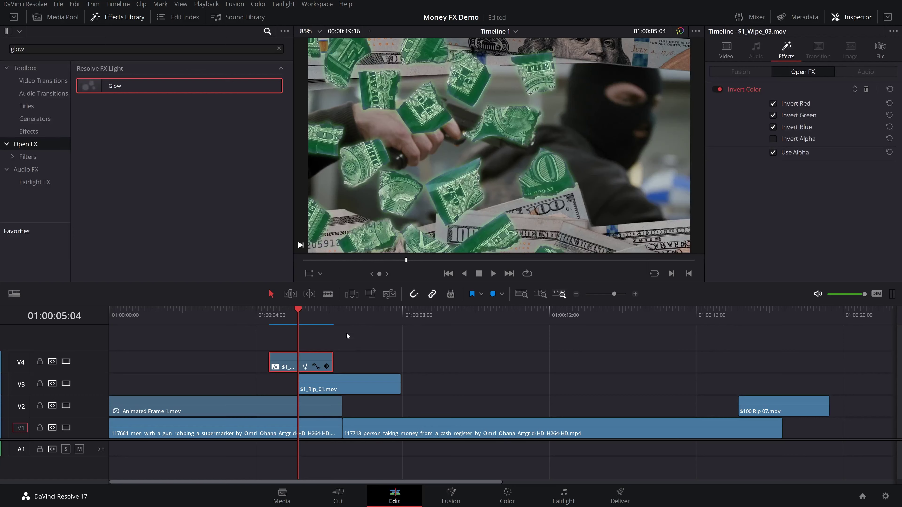
{"action": "key", "text": "ctrl+s"}
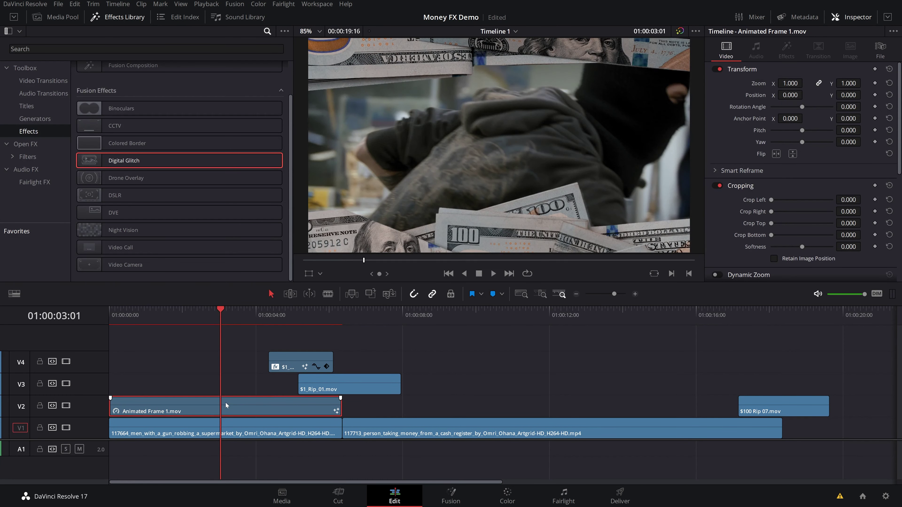
Replace Animated Frame 1.mov on V2 with a fresh copy from the Media Pool at the start
{"action": "key", "text": "BackSpace"}
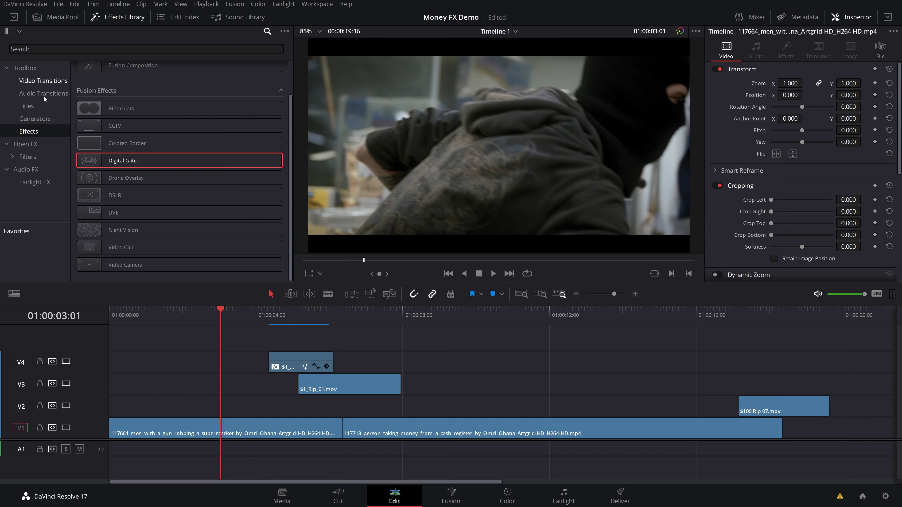
{"action": "left_click", "coordinate": [59, 18]}
{"action": "left_click_drag", "start_coordinate": [145, 100], "coordinate": [96, 412]}
{"action": "left_click", "coordinate": [137, 315]}
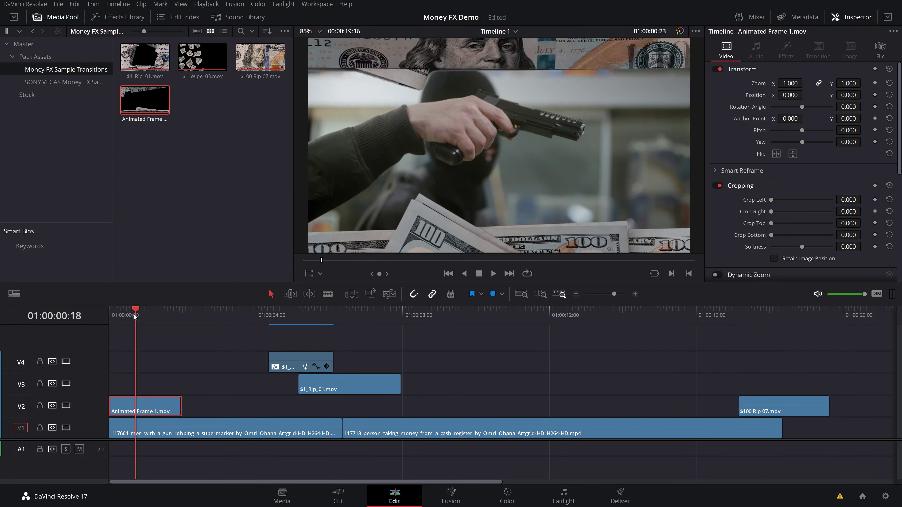
{"action": "key", "text": "Left"}
{"action": "key", "text": "Left"}
{"action": "key", "text": "Left"}
Add an Analog Damage node between MediaIn1 and MediaOut1 in the frame clip's Fusion comp
{"action": "key", "text": "shift+5"}
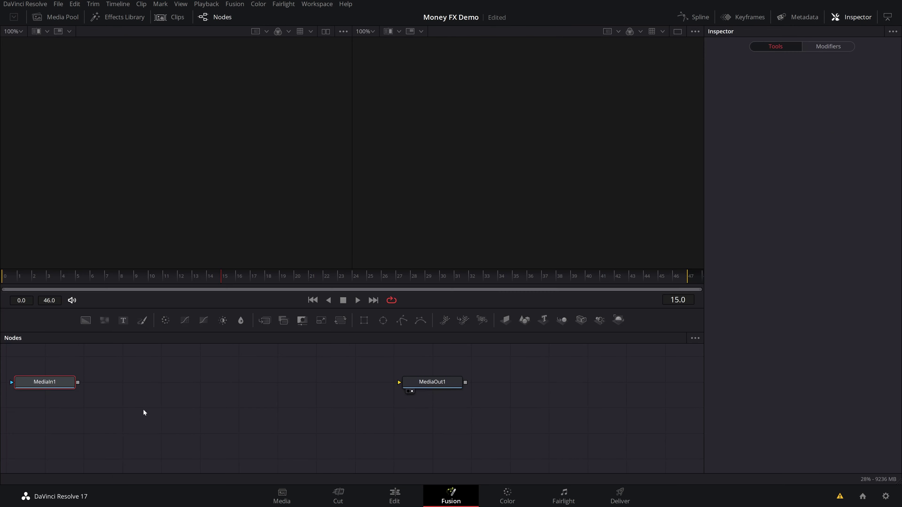
{"action": "left_click_drag", "start_coordinate": [56, 379], "coordinate": [89, 399]}
{"action": "key", "text": "space"}
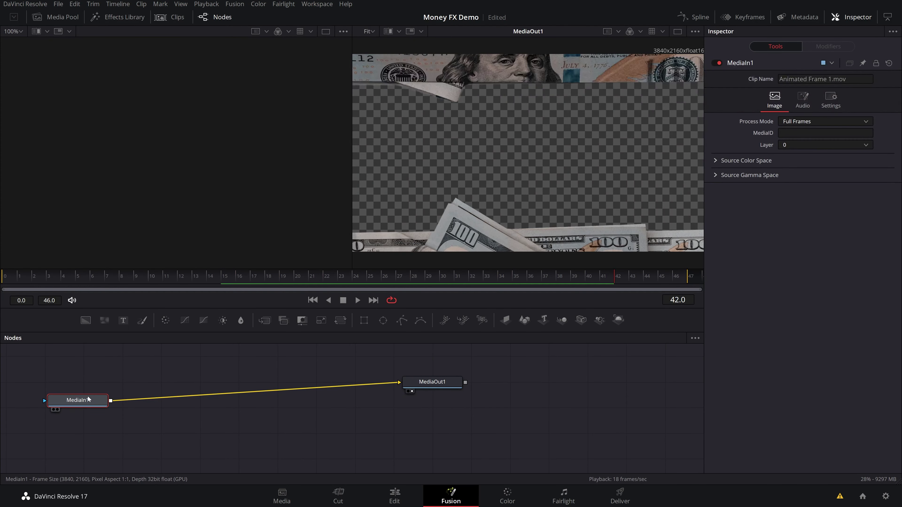
{"action": "key", "text": "shift+space"}
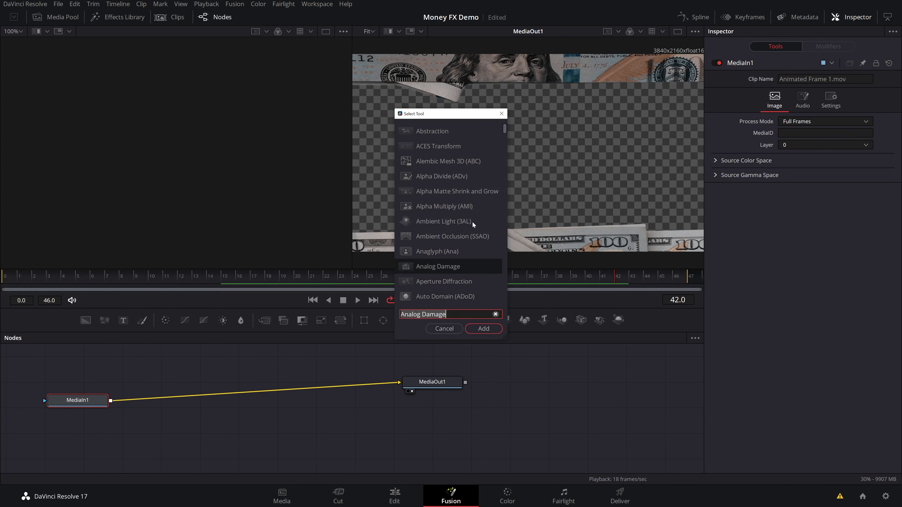
{"action": "left_click", "coordinate": [446, 268]}
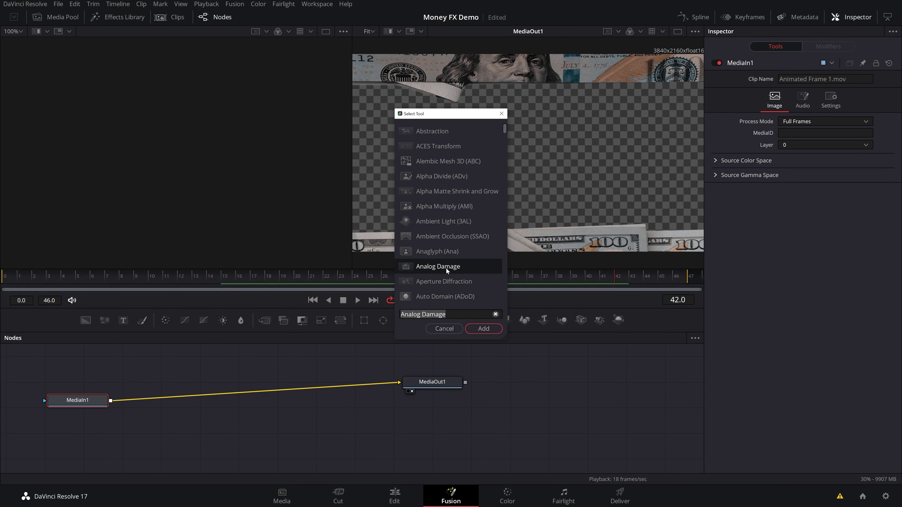
{"action": "left_click", "coordinate": [483, 329]}
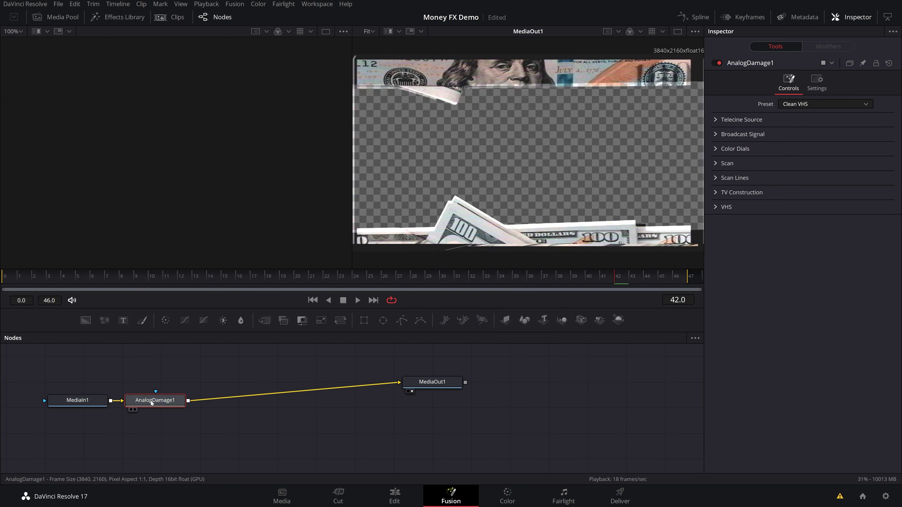
{"action": "left_click_drag", "start_coordinate": [155, 400], "coordinate": [184, 399]}
{"action": "left_click", "coordinate": [42, 279]}
{"action": "key", "text": "space"}
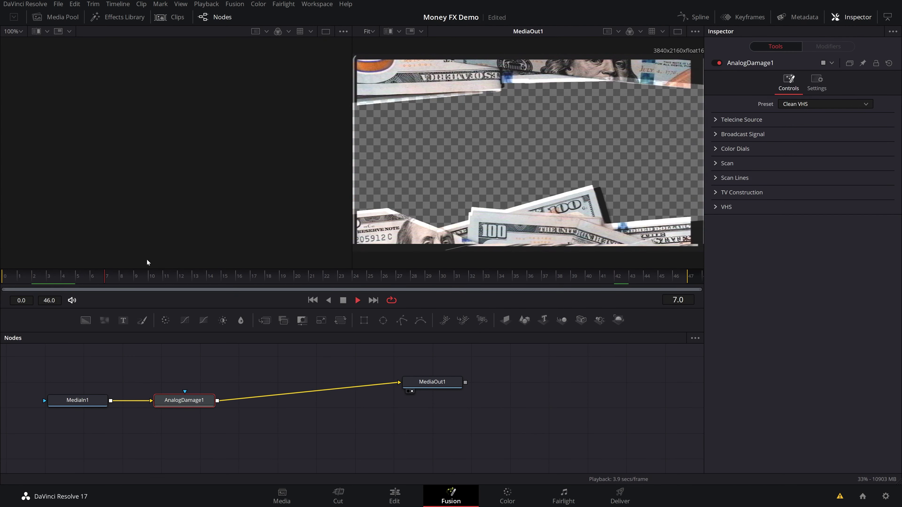
{"action": "key", "text": "space"}
{"action": "left_click_drag", "start_coordinate": [183, 400], "coordinate": [206, 416]}
Set the AnalogDamage1 preset to Security Camera for a grainy black-and-white border
{"action": "scroll", "coordinate": [820, 103], "scroll_direction": "down", "scroll_amount": 1}
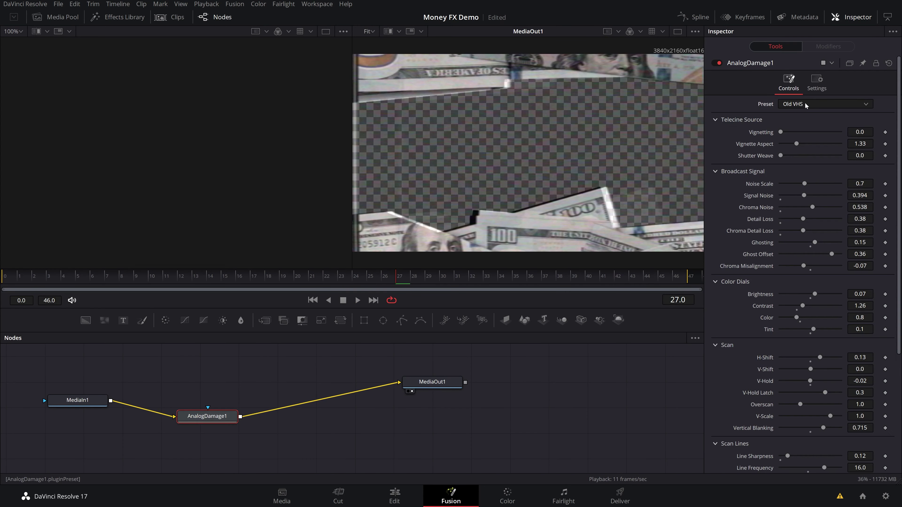
{"action": "left_click", "coordinate": [820, 104]}
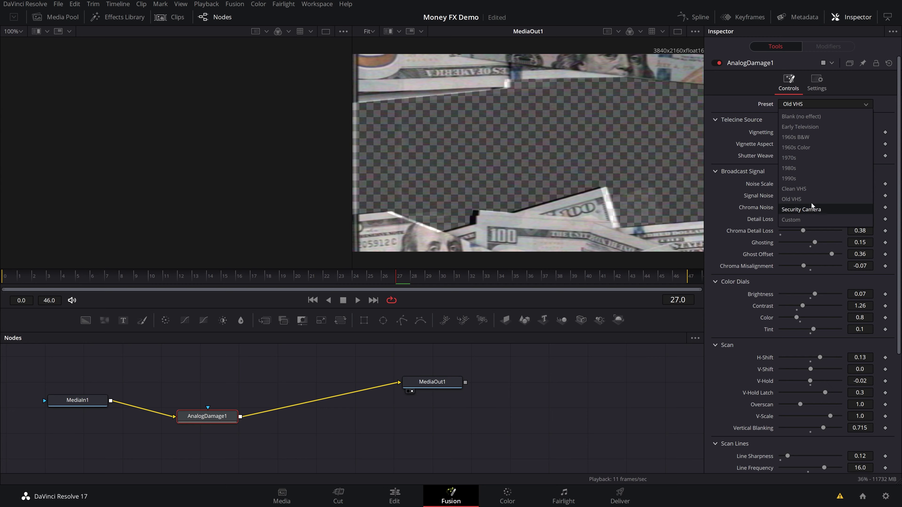
{"action": "left_click", "coordinate": [831, 209]}
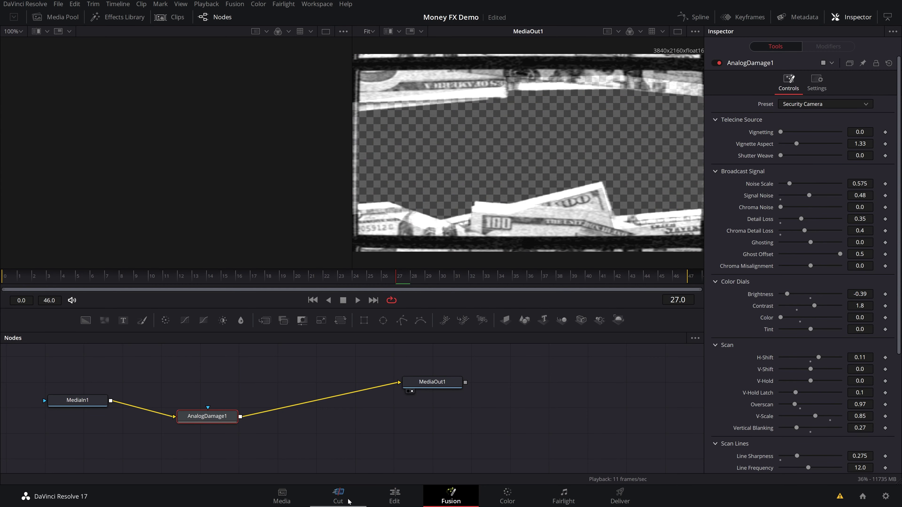
{"action": "left_click", "coordinate": [393, 497]}
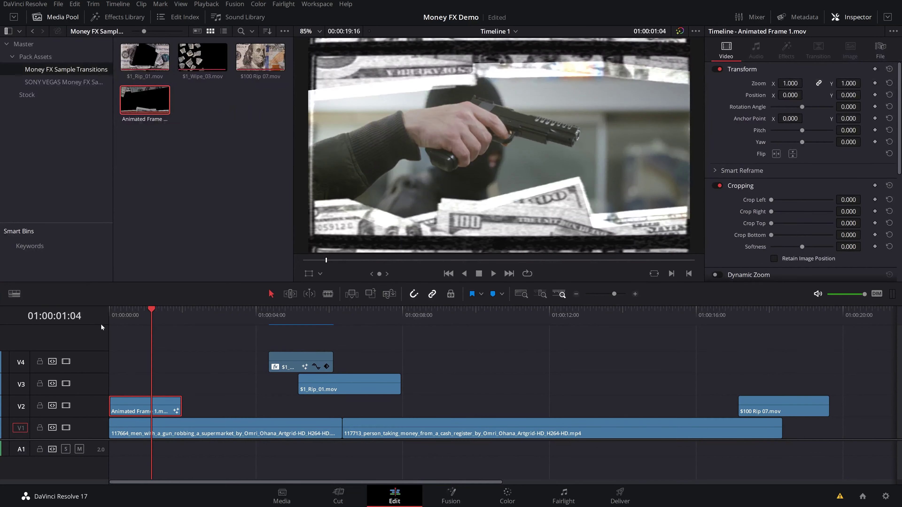
Play the timeline from the start to preview the damaged border
{"action": "left_click", "coordinate": [110, 314]}
{"action": "key", "text": "space"}
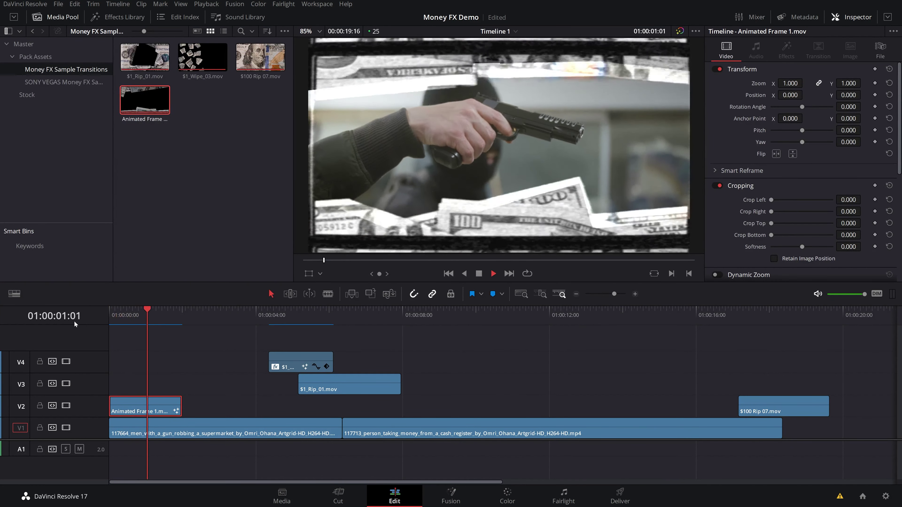
{"action": "key", "text": "space"}
Raise AnalogDamage1 Ghosting to 0.13 and reduce the Ghost Offset
{"action": "left_click", "coordinate": [449, 495]}
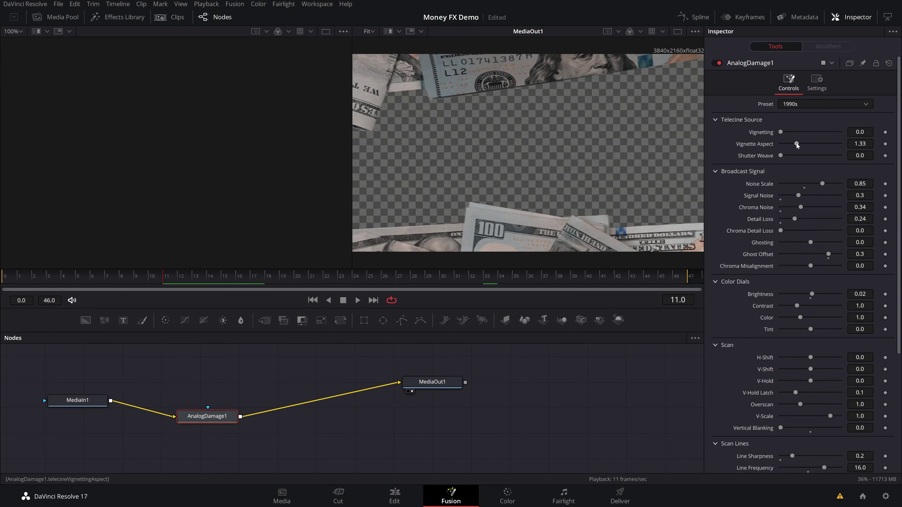
{"action": "left_click", "coordinate": [814, 245]}
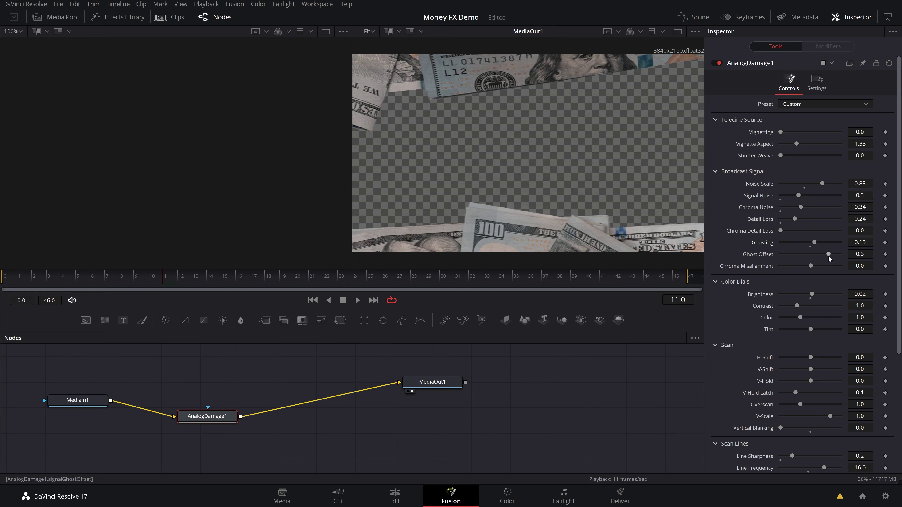
{"action": "mouse_move", "coordinate": [828, 254]}
{"action": "left_mouse_down"}
{"action": "mouse_move", "coordinate": [819, 254]}
{"action": "mouse_move", "coordinate": [818, 269]}
{"action": "left_mouse_up"}
Set Chroma Misalignment to 0.081, Overscan to 1.011 and Line Sharpness to 0.346
{"action": "scroll", "coordinate": [801, 331], "scroll_direction": "down", "scroll_amount": 3}
{"action": "left_click", "coordinate": [799, 330]}
{"action": "left_click_drag", "start_coordinate": [798, 333], "coordinate": [799, 333]}
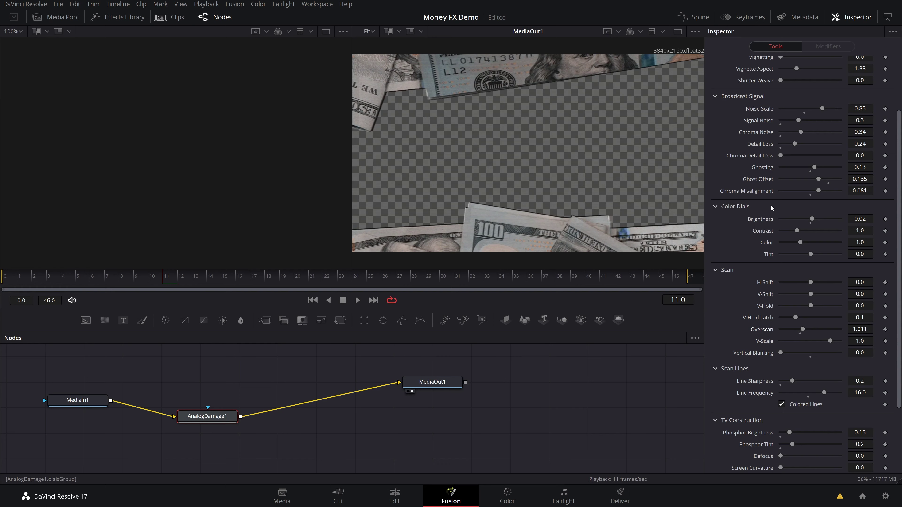
{"action": "scroll", "coordinate": [767, 294], "scroll_direction": "down", "scroll_amount": 3}
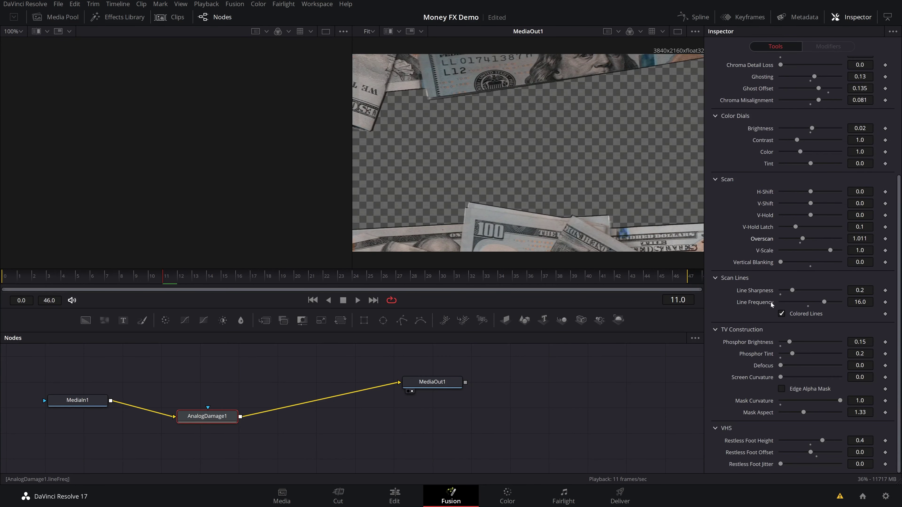
{"action": "mouse_move", "coordinate": [790, 291]}
{"action": "left_mouse_down"}
{"action": "mouse_move", "coordinate": [812, 295]}
{"action": "mouse_move", "coordinate": [800, 297]}
{"action": "left_mouse_up"}
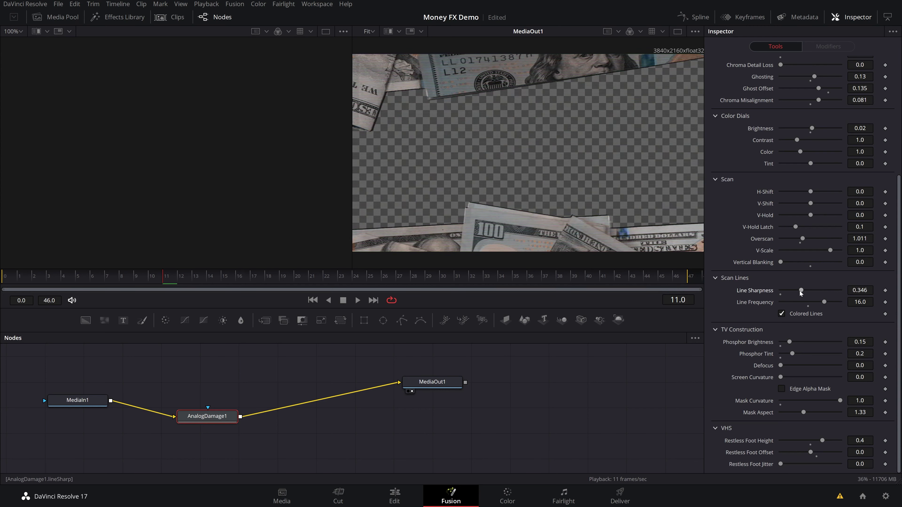
Play the edit from the timeline start on the Edit page
{"action": "left_click", "coordinate": [395, 495]}
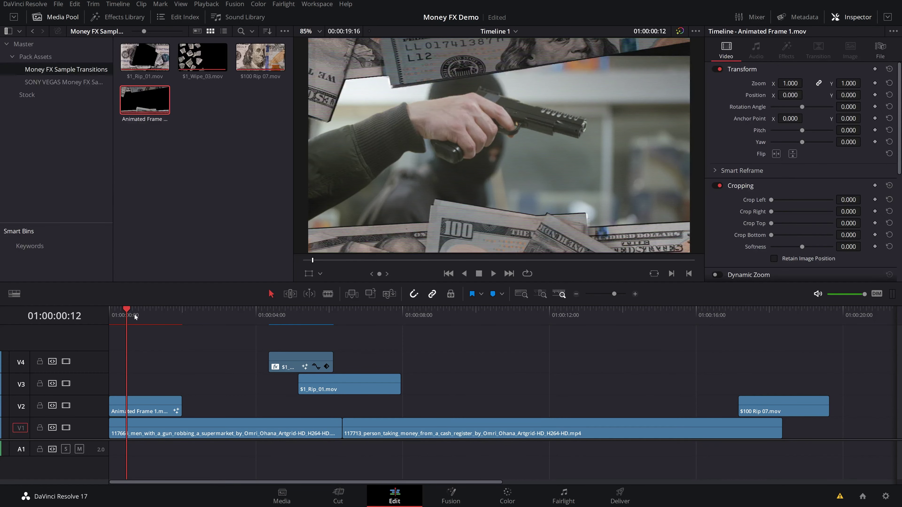
{"action": "key", "text": "Home"}
{"action": "key", "text": "space"}
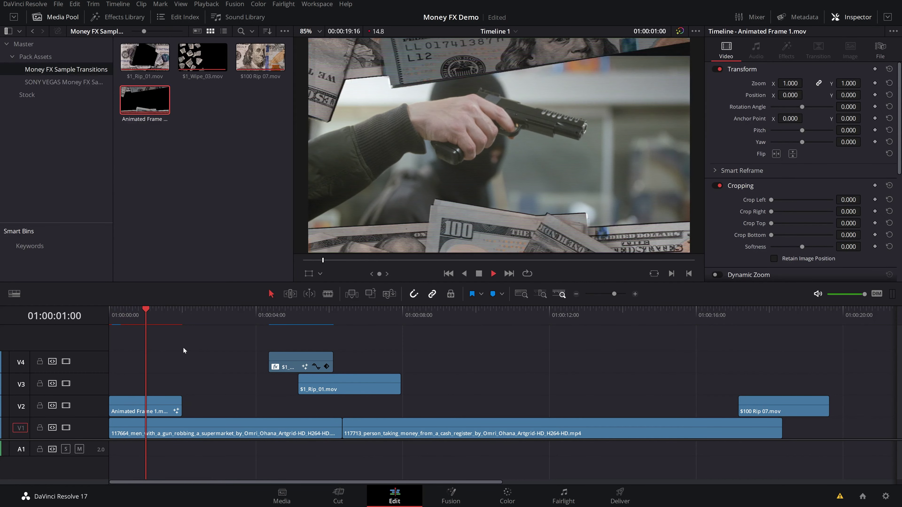
{"action": "key", "text": "space"}
Duplicate the Animated Frame 1.mov clip right after itself on V2 and play back
{"action": "left_click", "coordinate": [152, 410]}
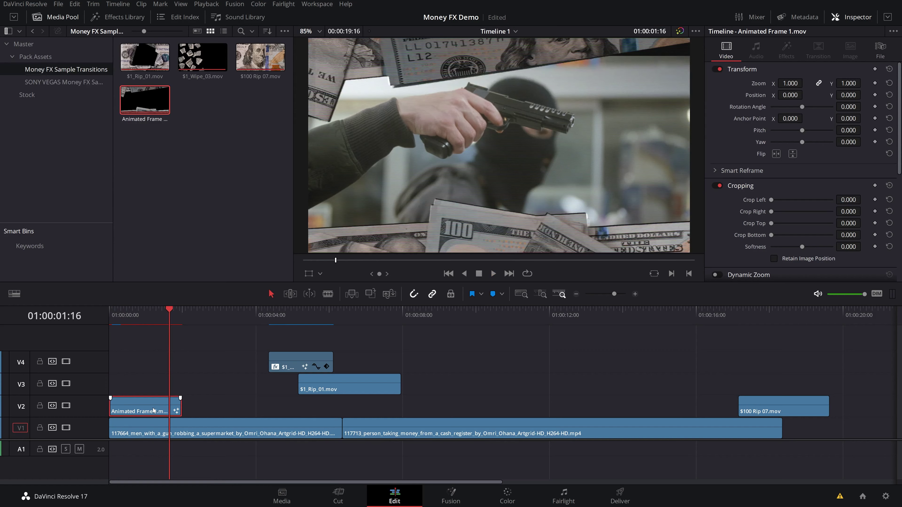
{"action": "left_click_drag", "start_coordinate": [142, 411], "coordinate": [283, 404]}
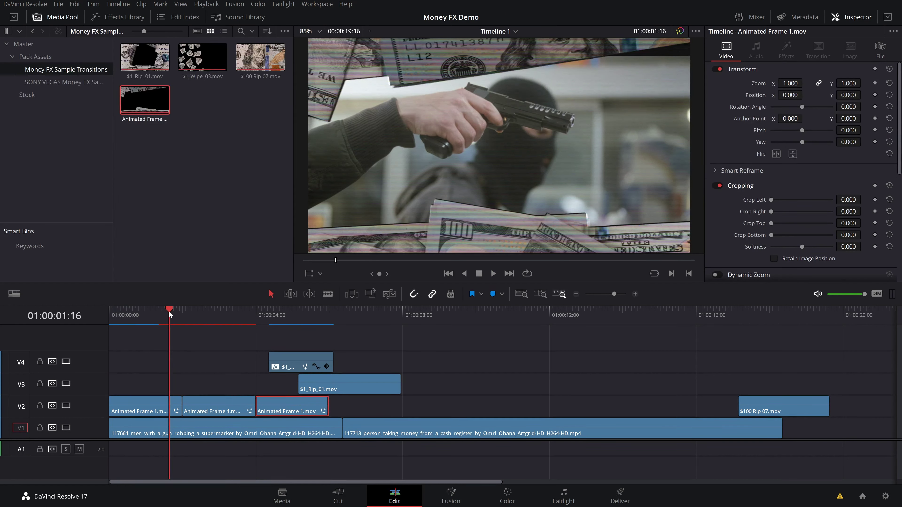
{"action": "key", "text": "Home"}
{"action": "key", "text": "space"}
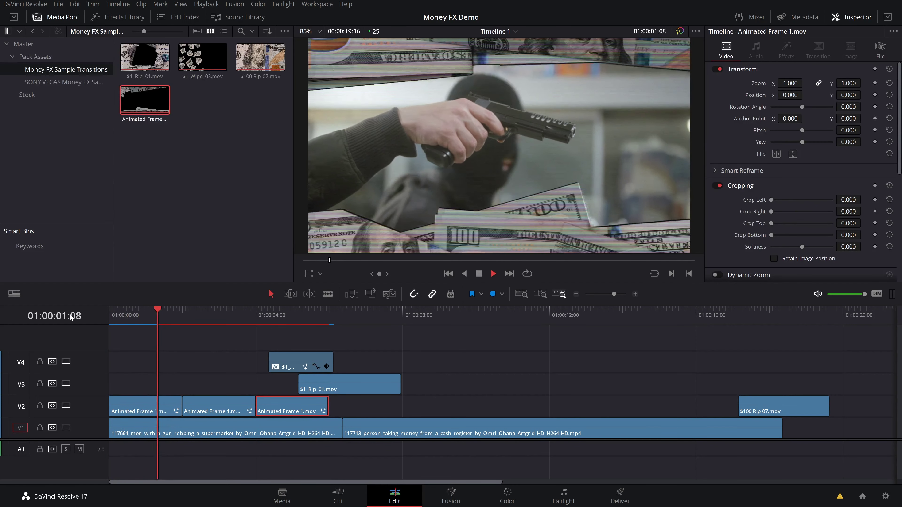